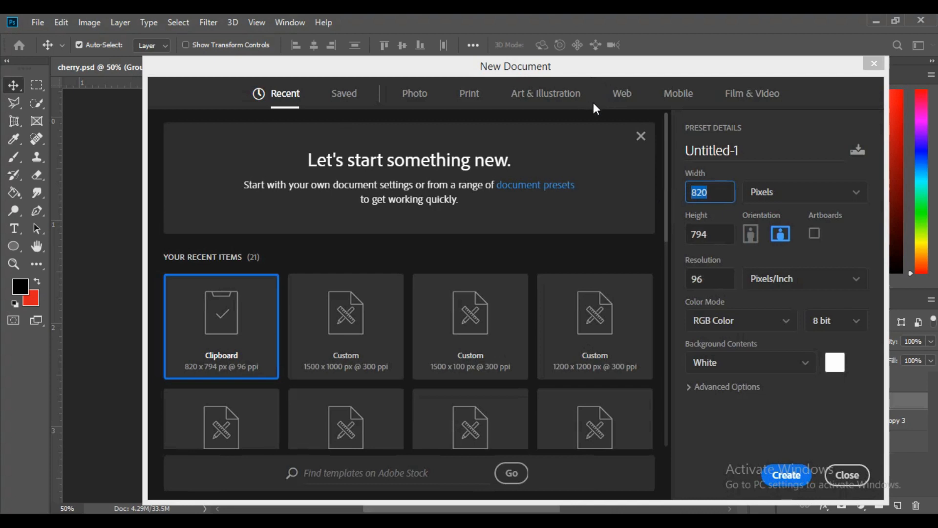
Create a new document 1500 by 1000 pixels at a resolution of 300 pixels/inch
type("1500")
key("Tab")
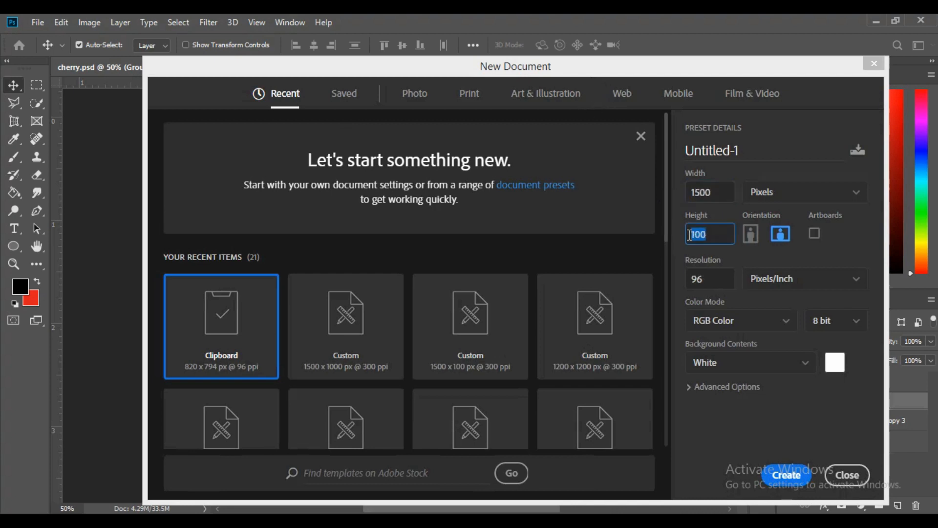
type("1000")
key("Tab")
type("3")
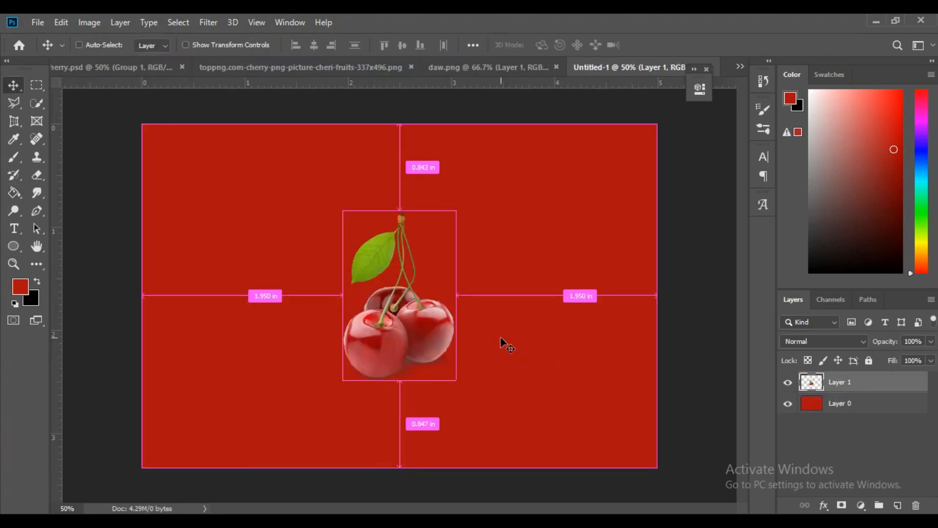
Enlarge the cherry image to about 170% and position it near the middle of the red canvas
key("ctrl+t")
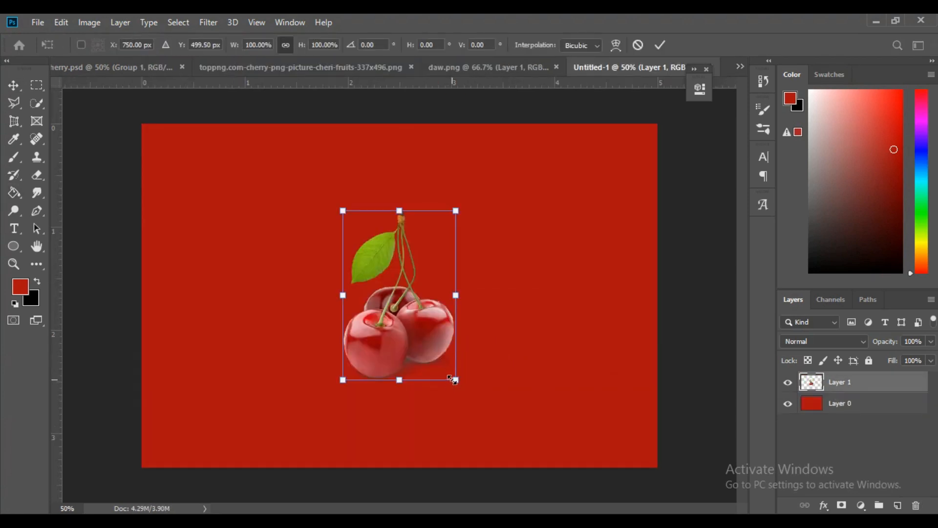
left_click_drag(455, 380, 521, 477)
left_click_drag(417, 417, 377, 350)
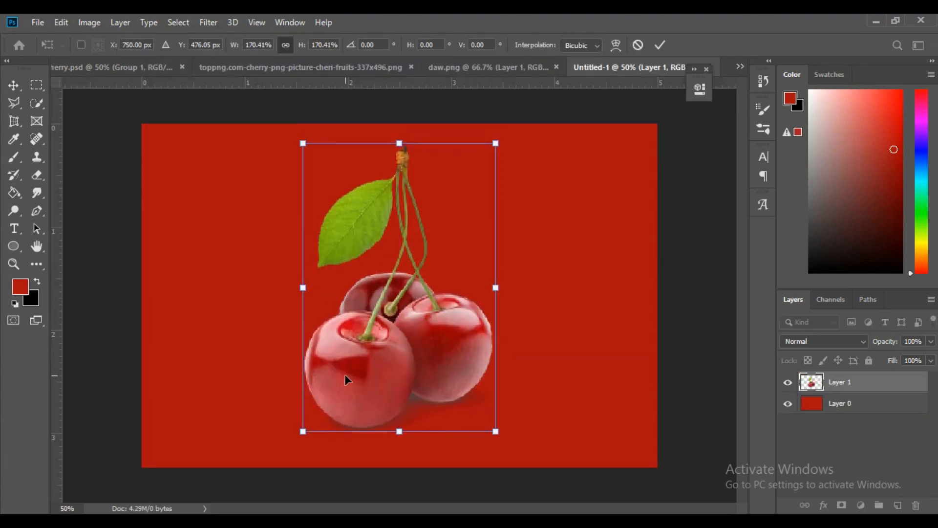
key("Return")
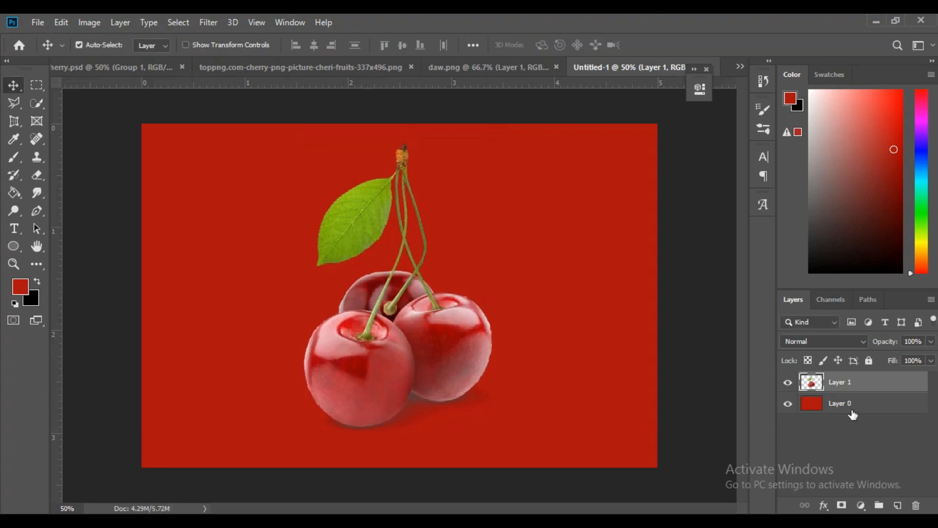
Add a new layer directly above the red background and choose a lighter red as the foreground color
left_click(853, 411)
left_click(898, 505)
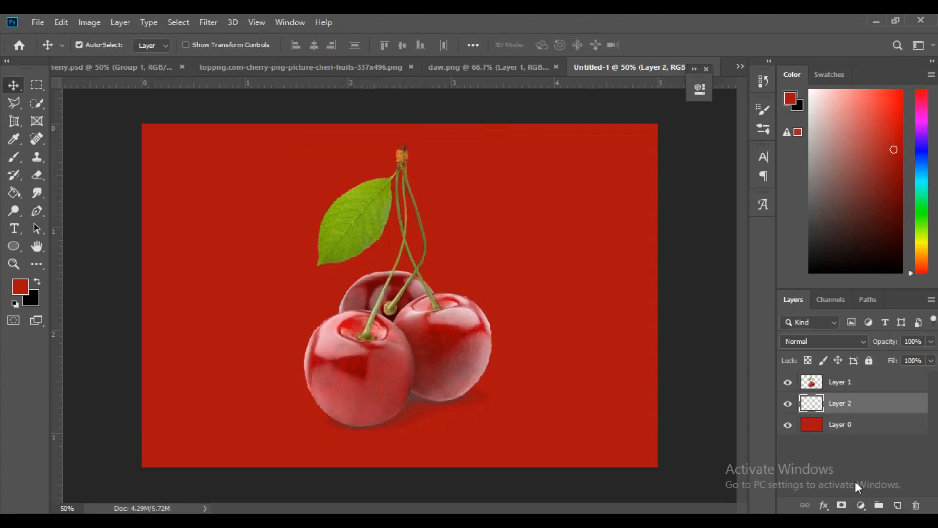
left_click(20, 286)
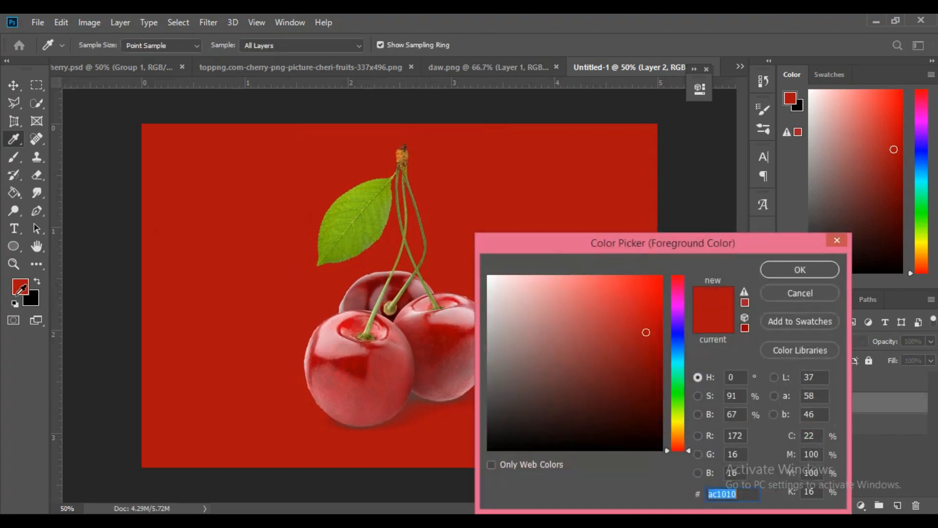
left_click_drag(636, 339, 625, 297)
left_click(764, 275)
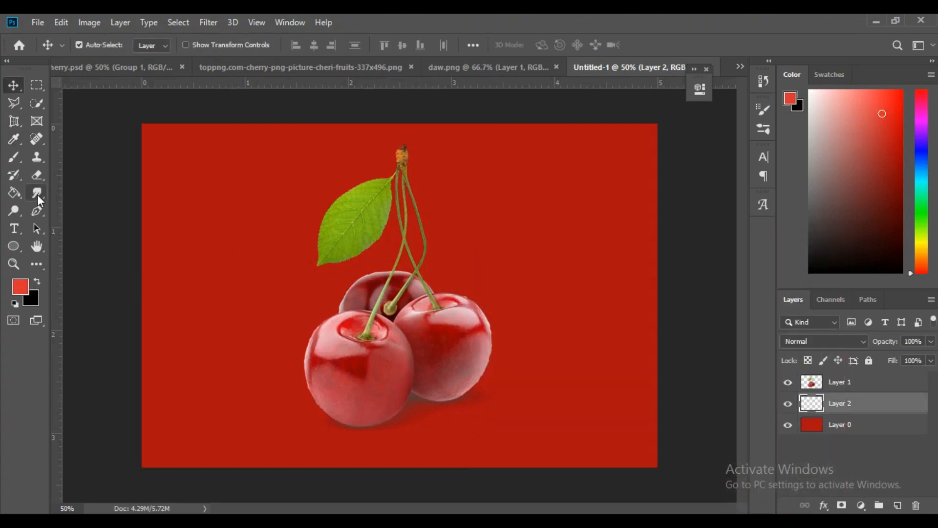
Paint a light red glow behind the cherries with a Soft Round brush of about 1457 px and set its layer to Overlay blending
left_click(13, 160)
left_click(99, 45)
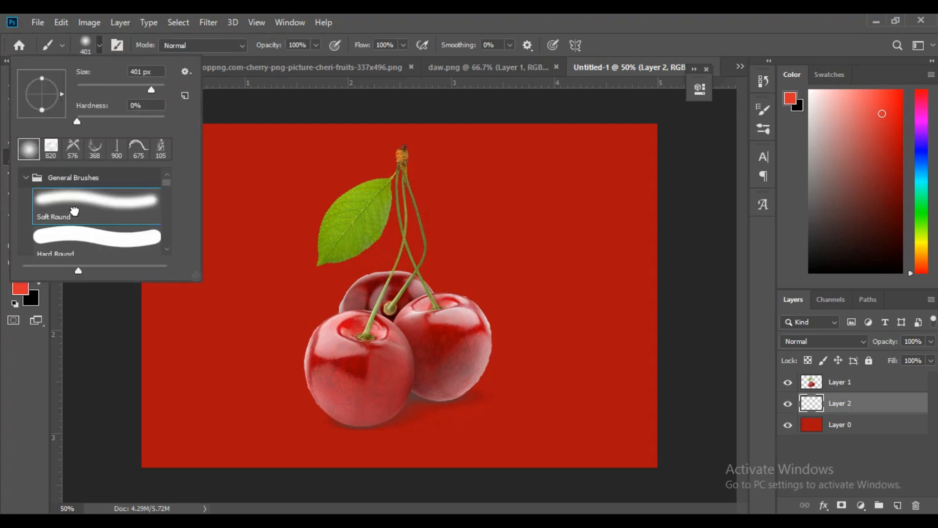
left_click_drag(151, 89, 157, 93)
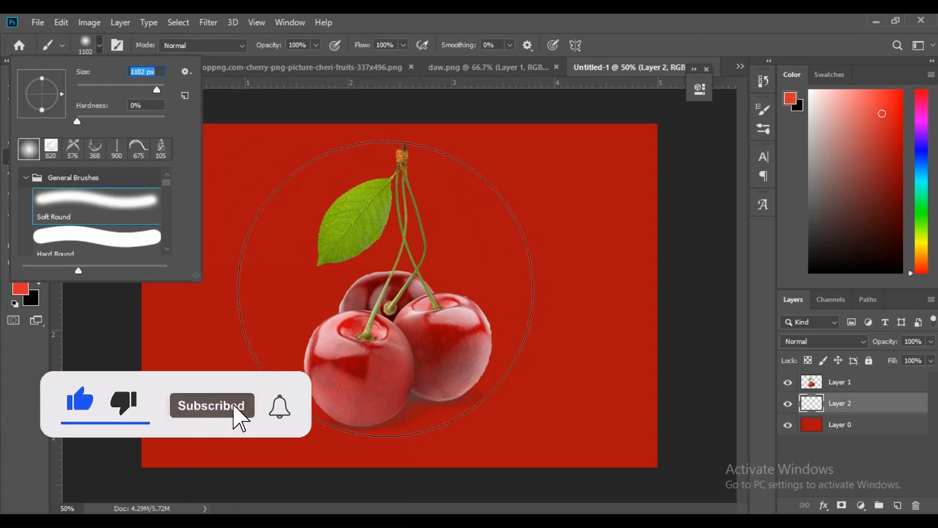
key("Escape")
left_click(396, 290)
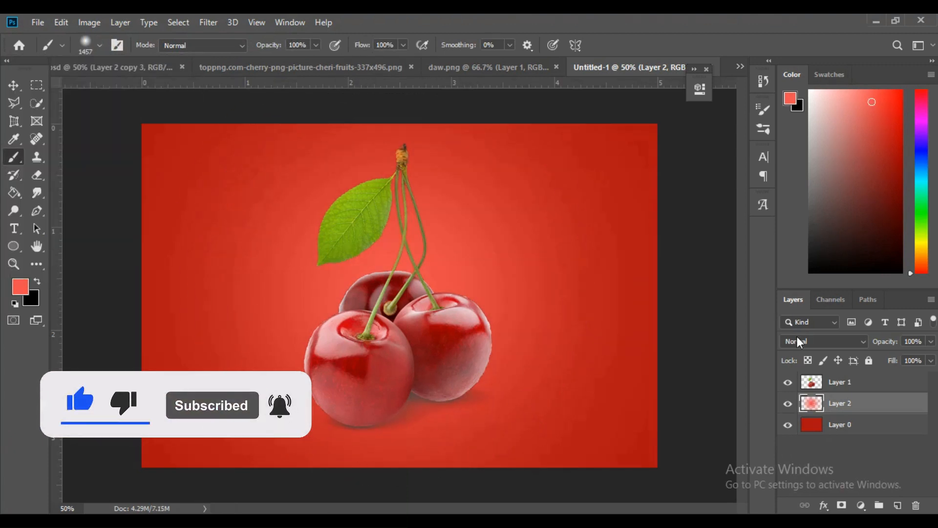
left_click(815, 342)
left_click(815, 349)
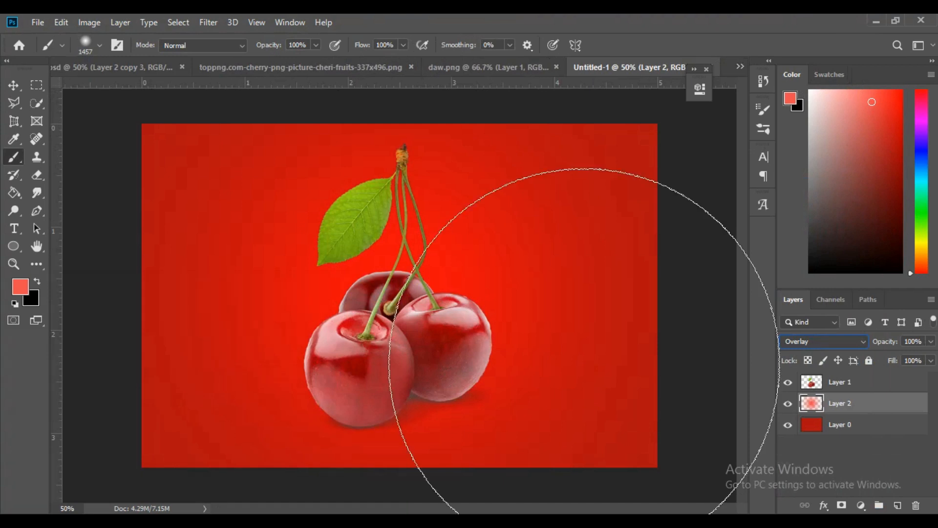
Add a layer mask to the glow layer and hide the glow around the canvas edges with a 354 px soft black brush
left_click(841, 505)
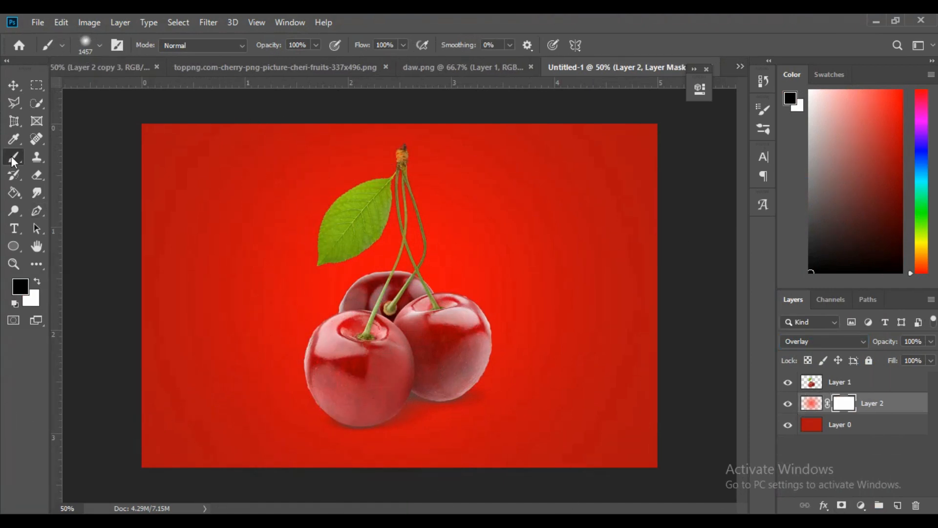
left_click(93, 47)
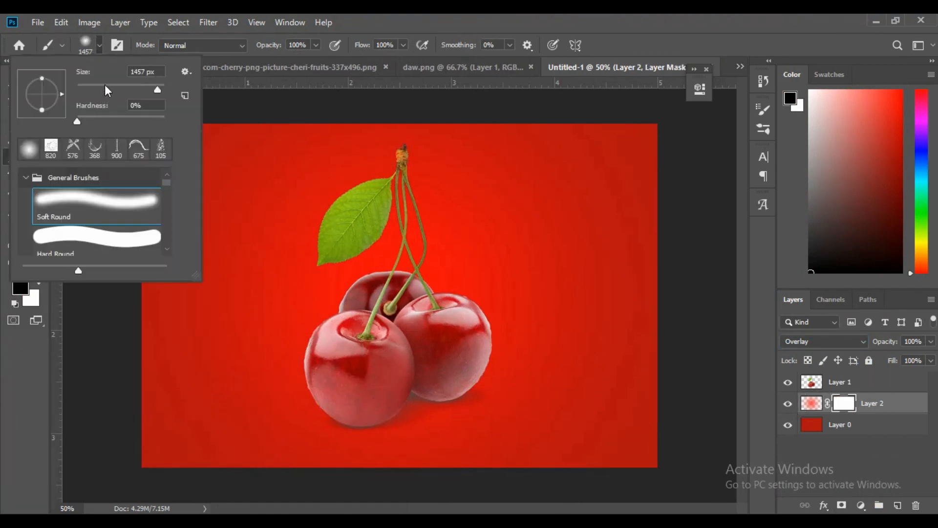
left_click_drag(104, 84, 150, 88)
mouse_move(623, 167)
left_mouse_down()
mouse_move(635, 149)
mouse_move(245, 136)
mouse_move(119, 198)
mouse_move(147, 180)
mouse_move(174, 212)
mouse_move(142, 352)
mouse_move(272, 477)
mouse_move(516, 473)
mouse_move(650, 251)
mouse_move(599, 274)
mouse_move(649, 166)
left_mouse_up()
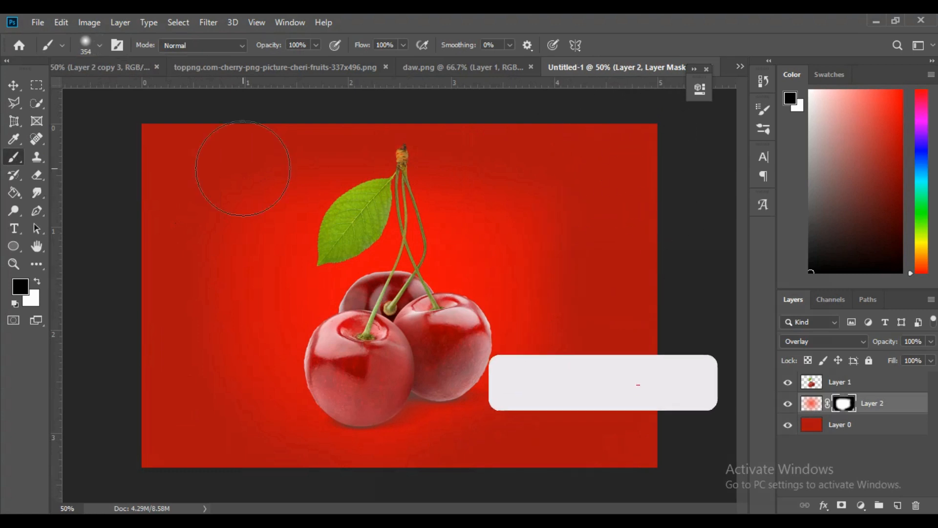
Add a Hue/Saturation adjustment clipped to the cherry layer with Saturation +9 and Lightness -12
left_click(846, 381)
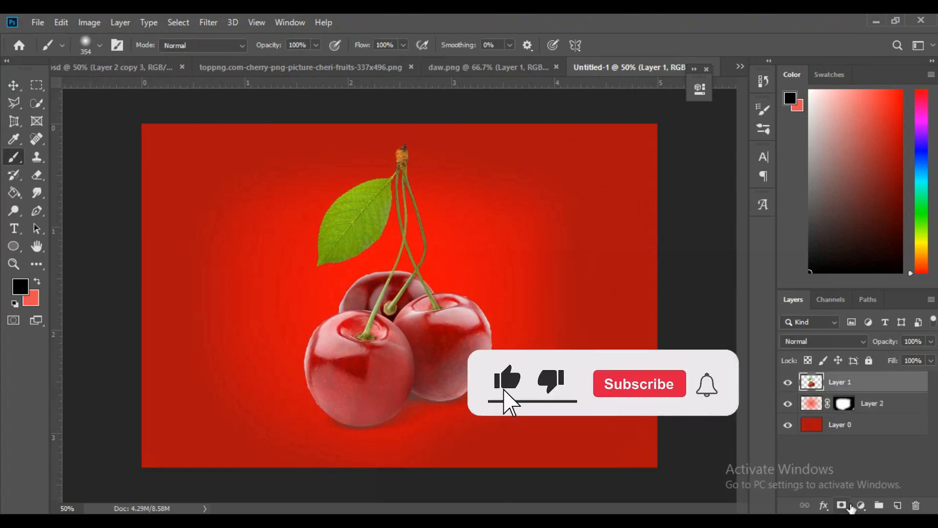
left_click(861, 506)
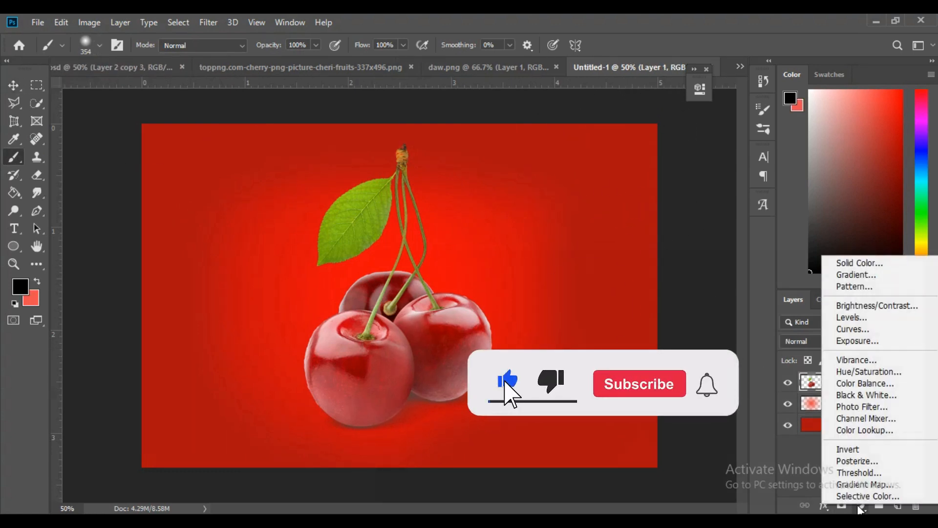
left_click(863, 372)
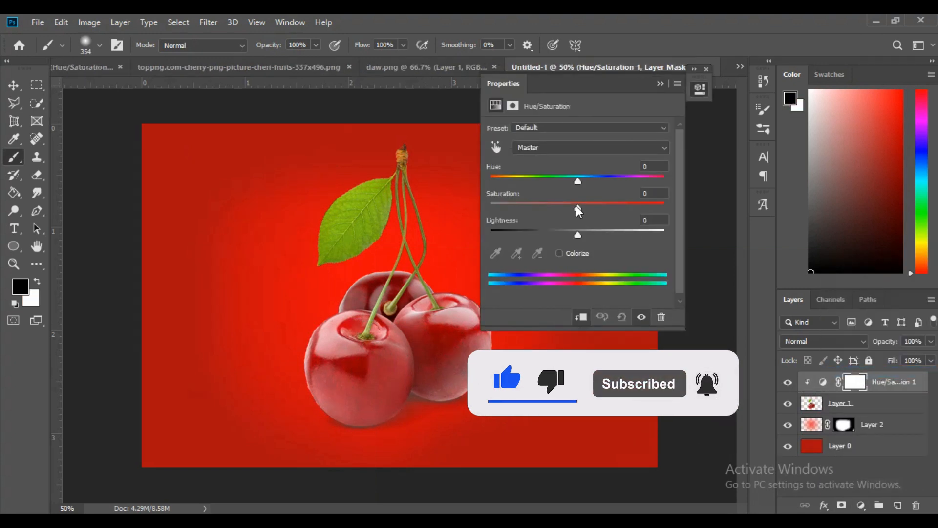
left_click_drag(577, 207, 568, 233)
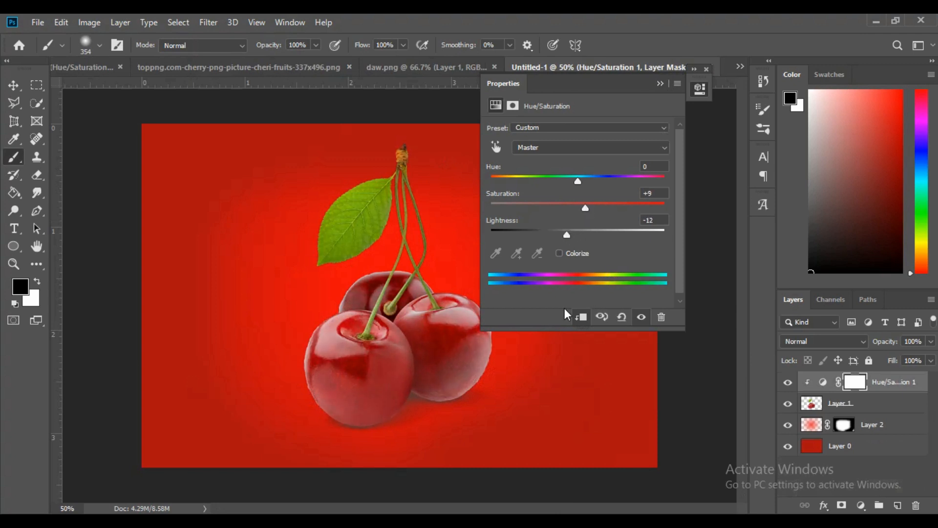
left_click(661, 84)
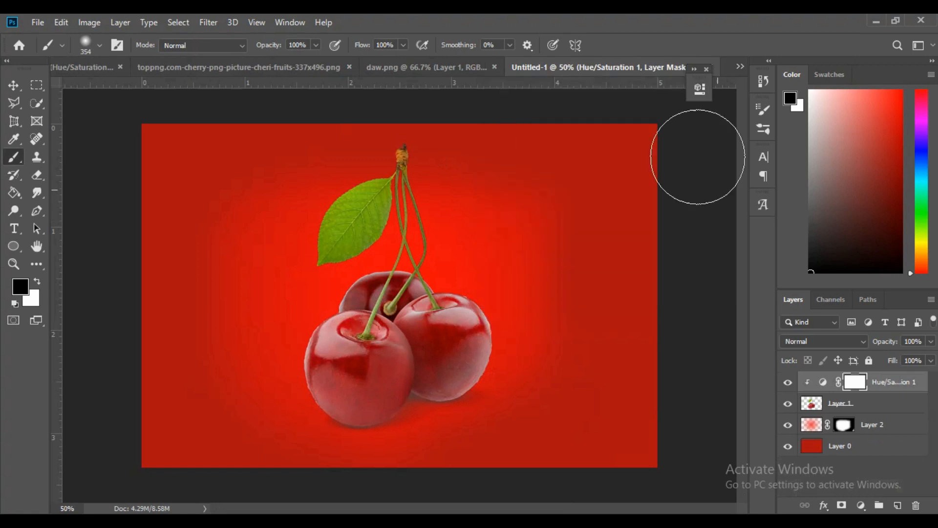
Add a Vibrance adjustment clipped to the cherry layer and set Vibrance to +100
left_click(868, 507)
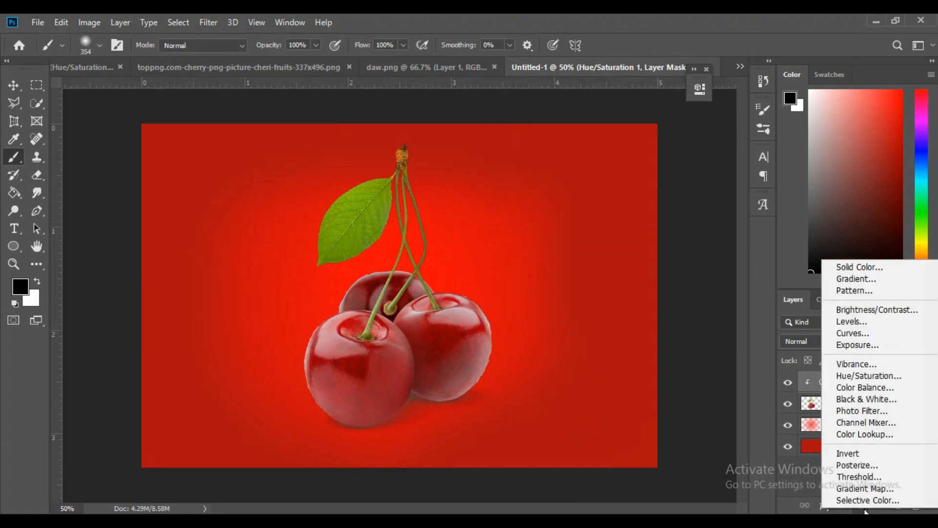
left_click(857, 364)
left_click(581, 318)
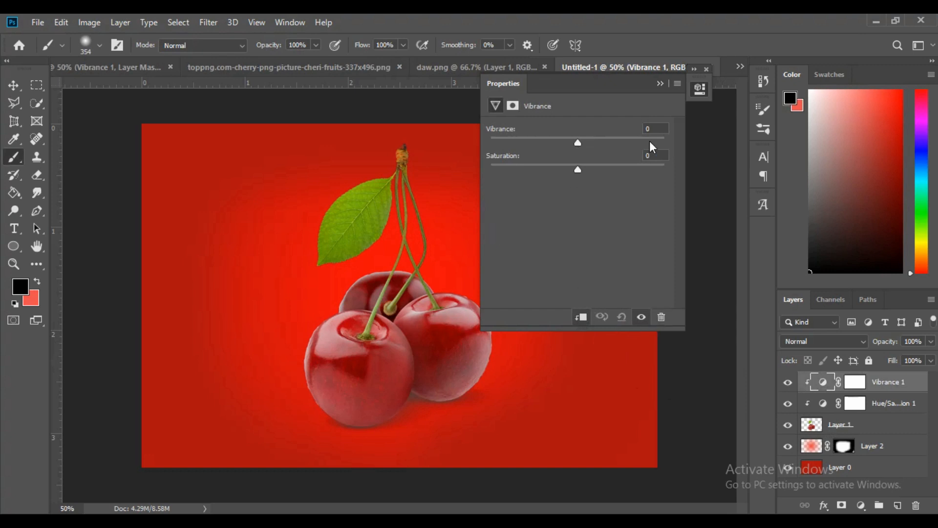
left_click_drag(580, 143, 665, 142)
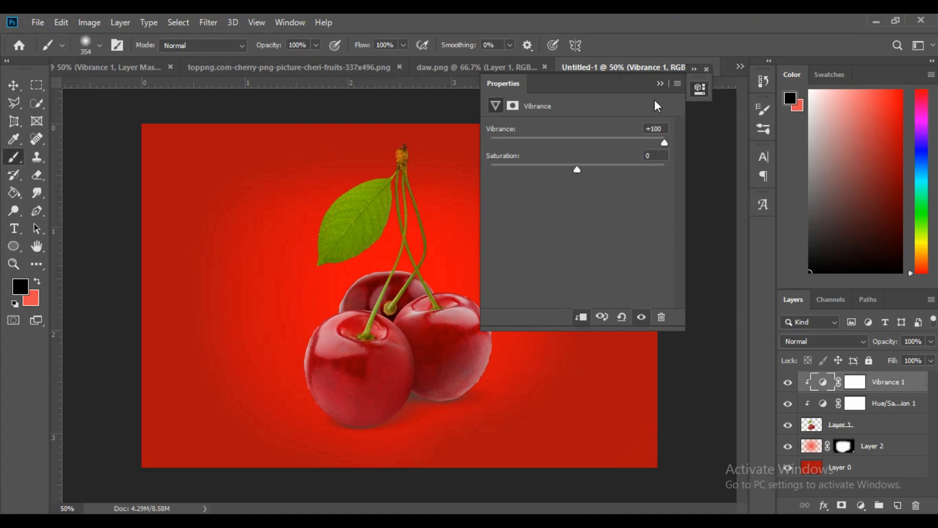
Add a clipped Brightness/Contrast adjustment to the cherries with Brightness -79 and Contrast 100
left_click(861, 505)
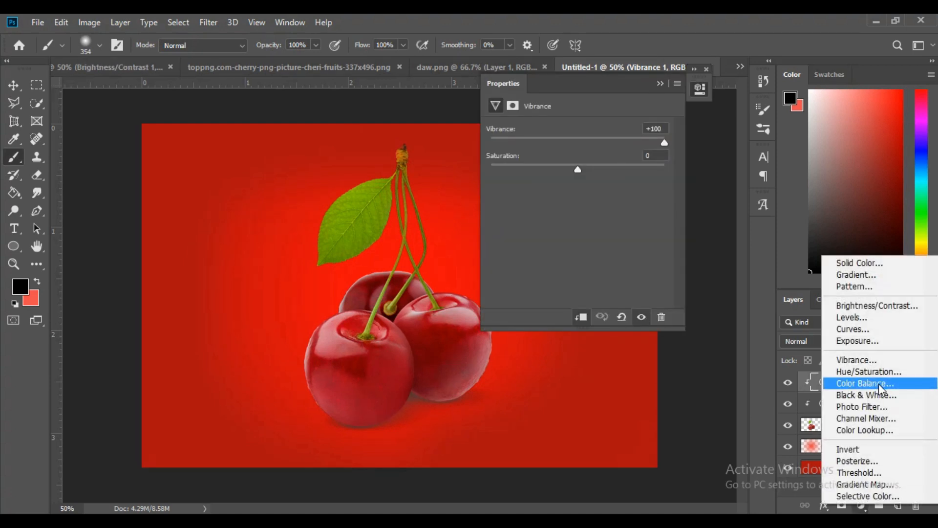
left_click(878, 306)
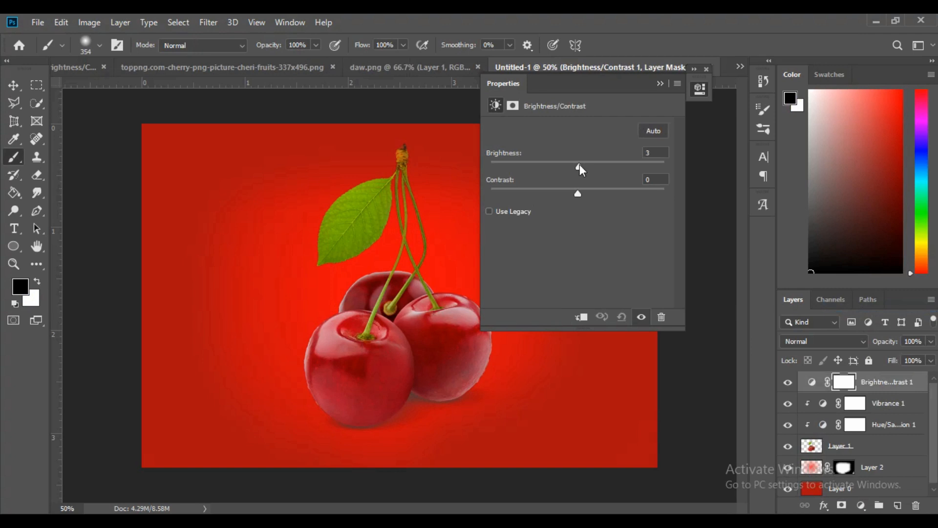
left_click_drag(580, 164, 532, 173)
left_click(581, 317)
left_click_drag(576, 194, 666, 194)
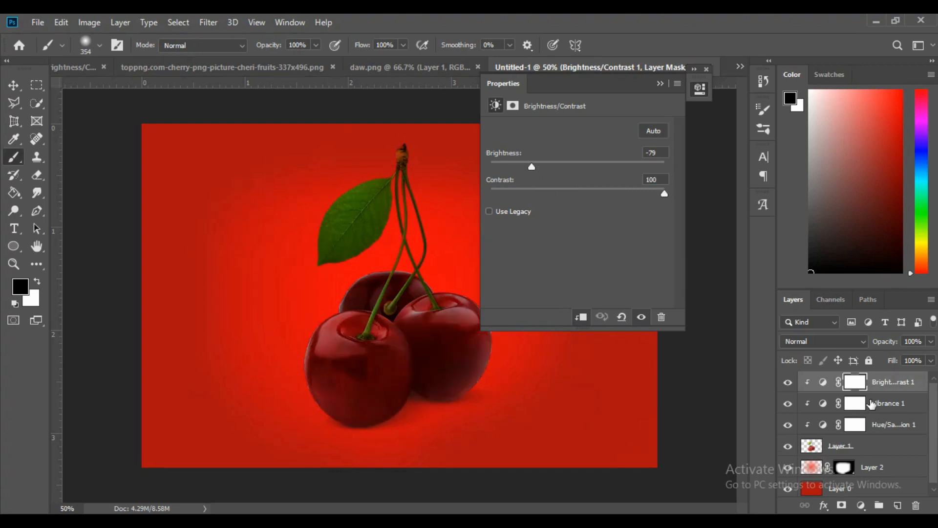
Paint black on the Brightness/Contrast mask over the cherries to remove the darkening there
left_click(858, 383)
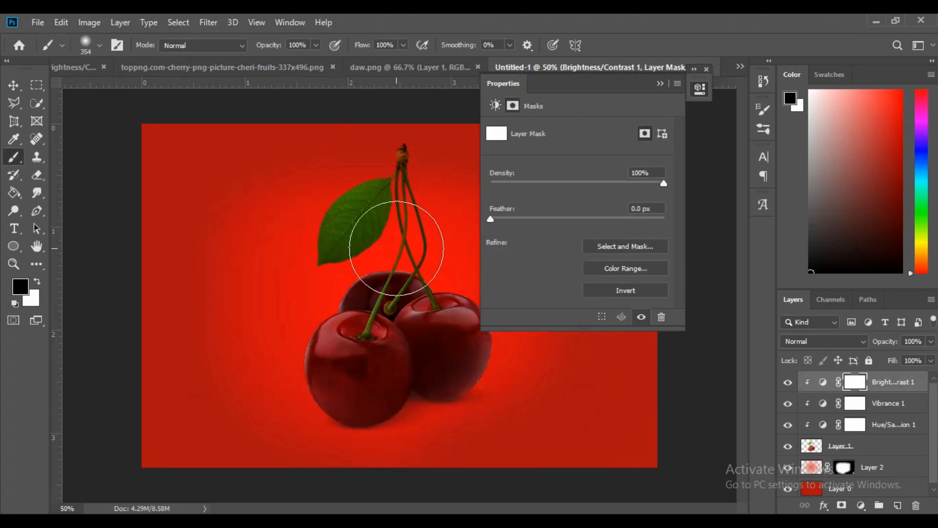
left_click(655, 84)
mouse_move(398, 350)
left_mouse_down()
mouse_move(388, 390)
mouse_move(406, 346)
mouse_move(378, 404)
mouse_move(384, 358)
mouse_move(403, 384)
mouse_move(393, 380)
mouse_move(415, 386)
mouse_move(411, 395)
mouse_move(436, 400)
mouse_move(407, 343)
mouse_move(418, 381)
mouse_move(418, 349)
mouse_move(430, 424)
mouse_move(418, 362)
mouse_move(424, 410)
mouse_move(400, 349)
mouse_move(376, 378)
mouse_move(381, 323)
mouse_move(412, 345)
left_mouse_up()
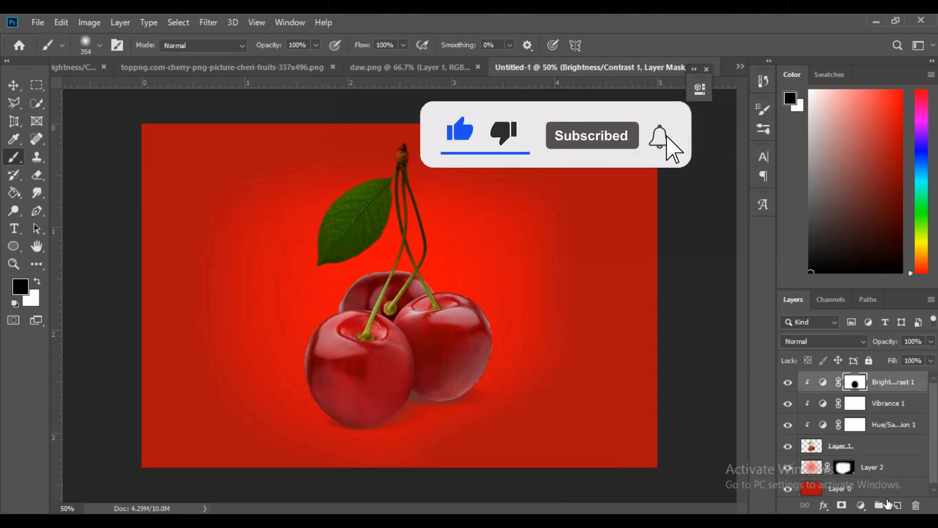
Add a clipped Hue/Saturation adjustment above the cherry layer, raise the Greens' hue and saturation, and set their Lightness to +49
left_click(861, 506)
left_click(873, 370)
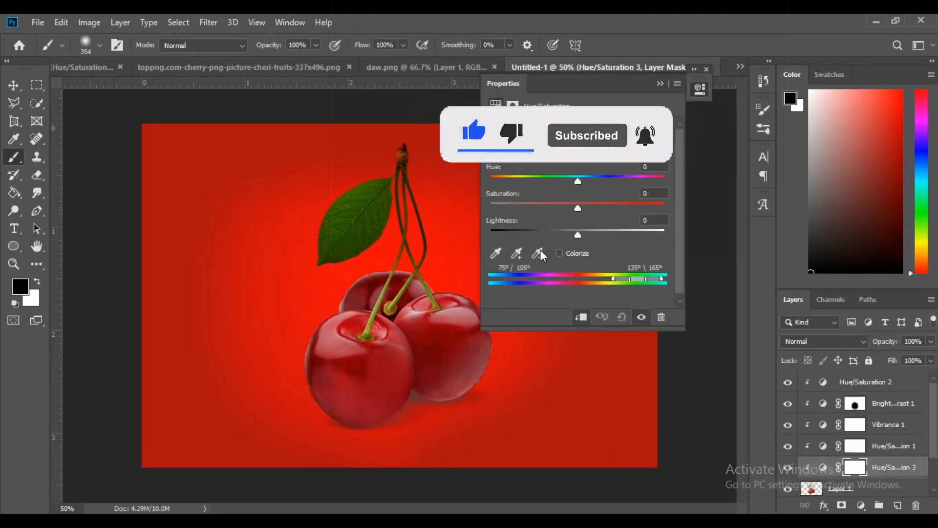
left_click_drag(577, 236, 646, 217)
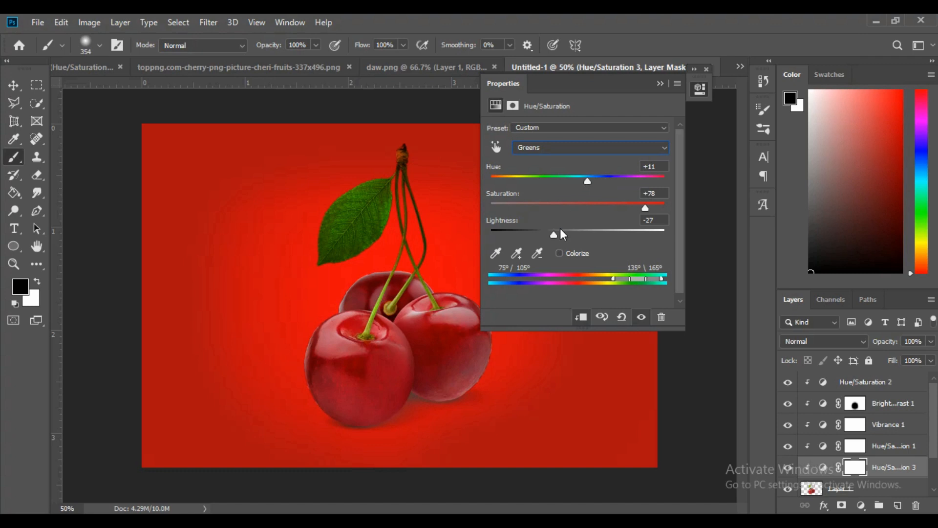
left_click_drag(560, 231, 621, 240)
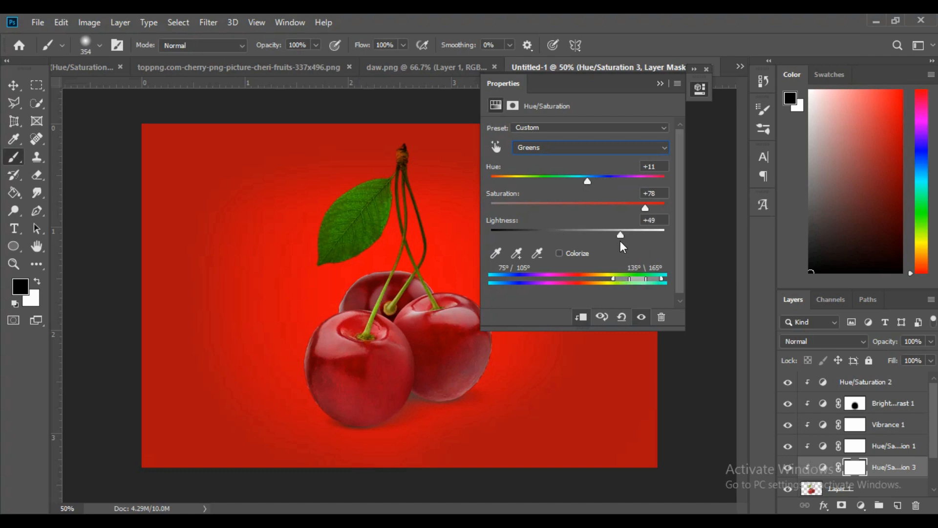
mouse_move(647, 210)
left_mouse_down()
mouse_move(630, 207)
mouse_move(659, 215)
left_mouse_up()
left_click_drag(578, 182, 600, 182)
Group the cherry layer together with all of its clipped adjustment layers
left_click(874, 487)
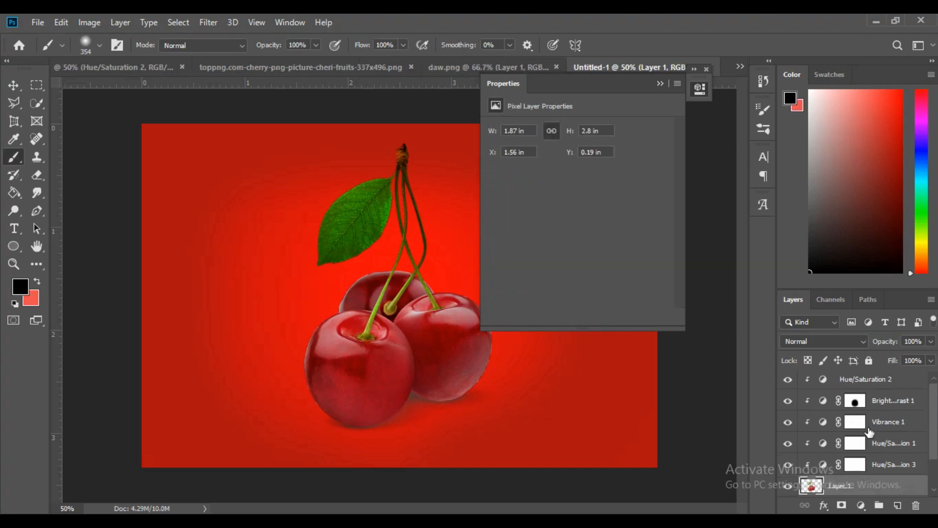
left_click(855, 381, "shift")
key("ctrl+g")
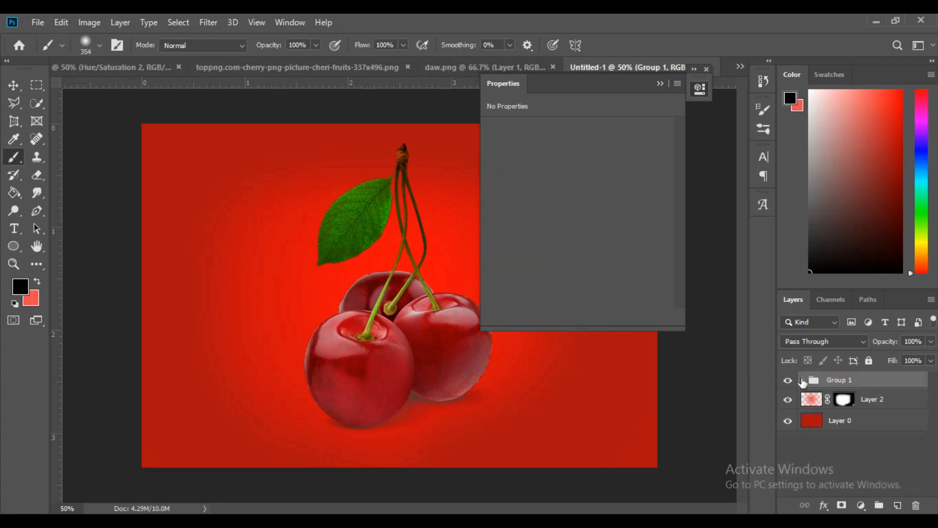
Load the outline of the cherry layer inside Group 1 as a selection
left_click(803, 380)
scroll(935, 444, "down", 3)
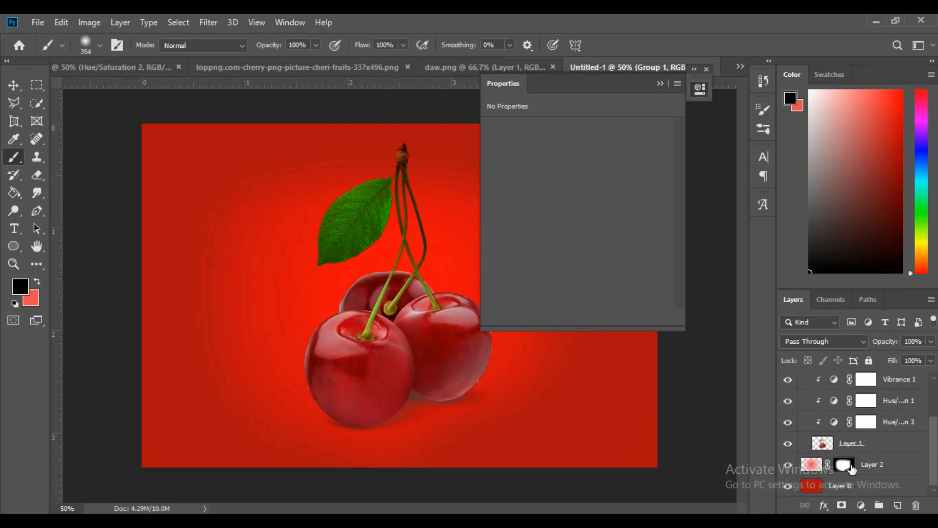
left_click(853, 448)
left_click(14, 262)
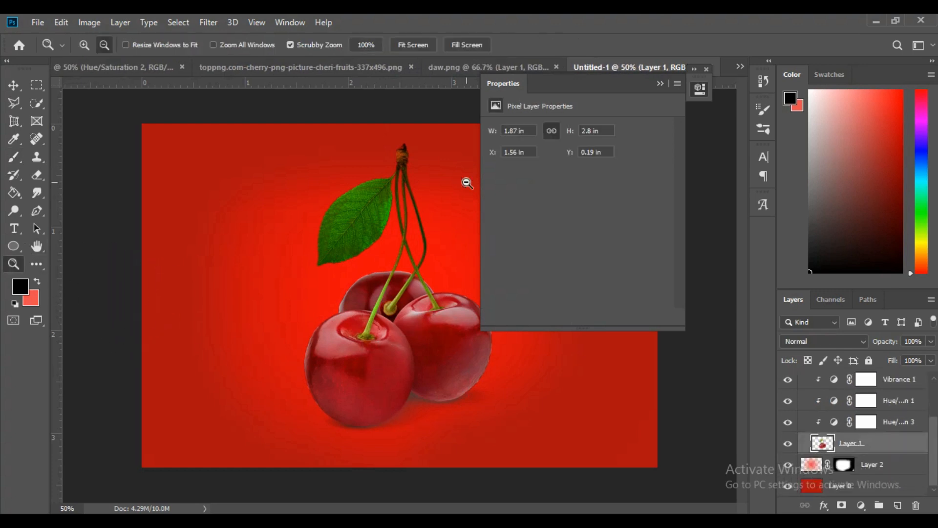
left_click(660, 84)
left_click(301, 366)
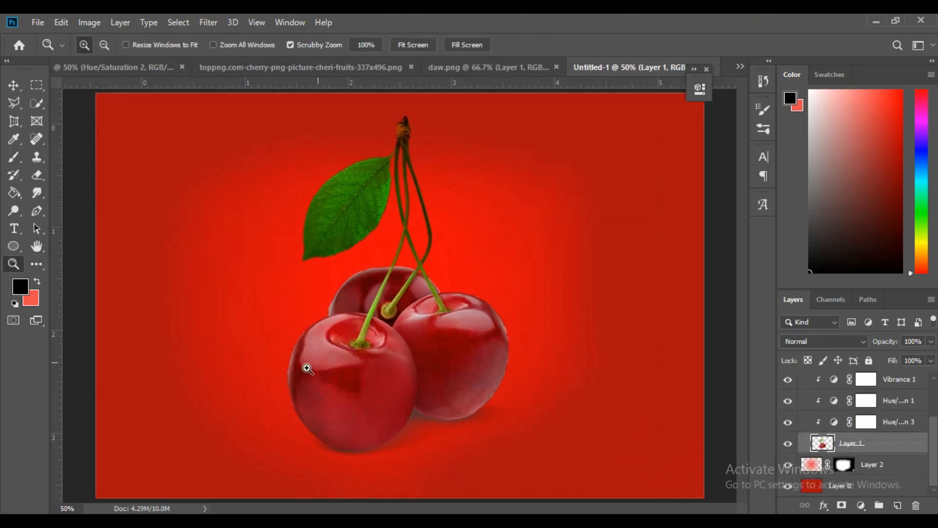
key("alt")
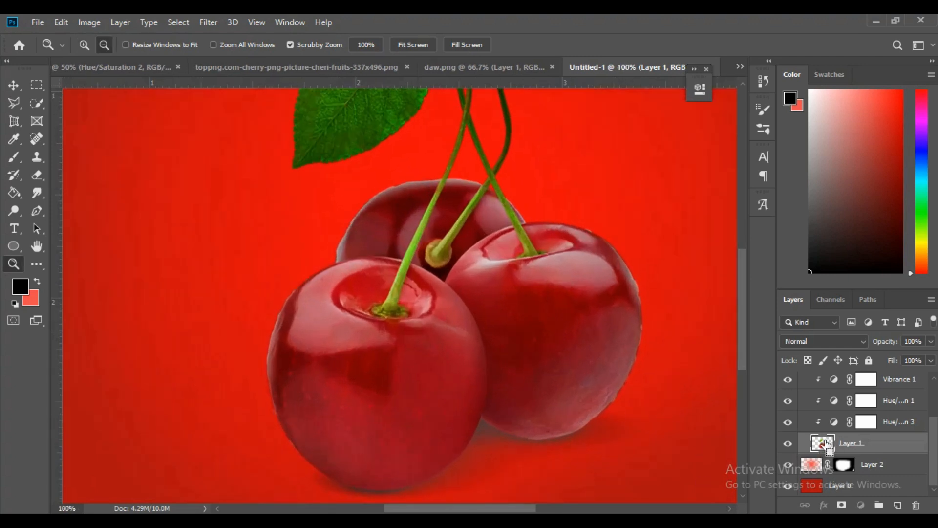
left_click(826, 444, "ctrl")
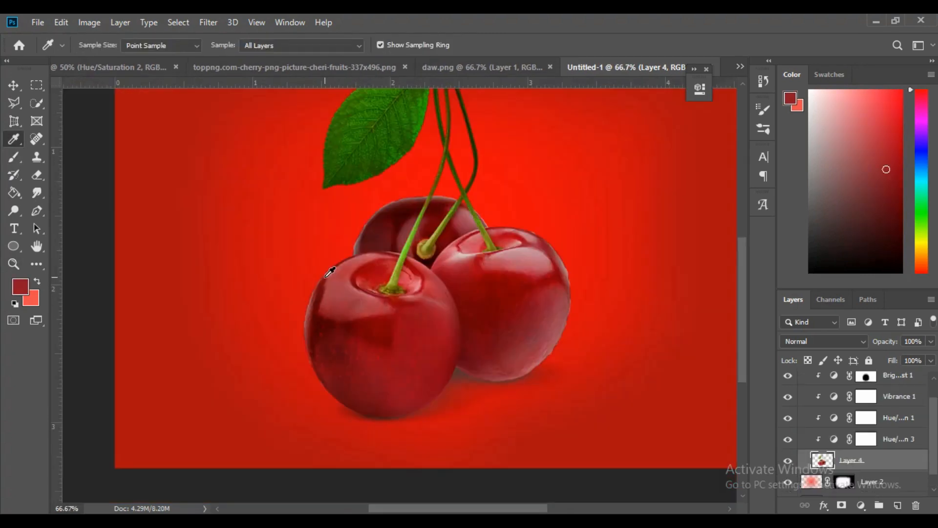
Retouch the cherries' rims within their loaded outline, using a sampled dark red and a 102 px soft round brush, and deselect
left_click(325, 278)
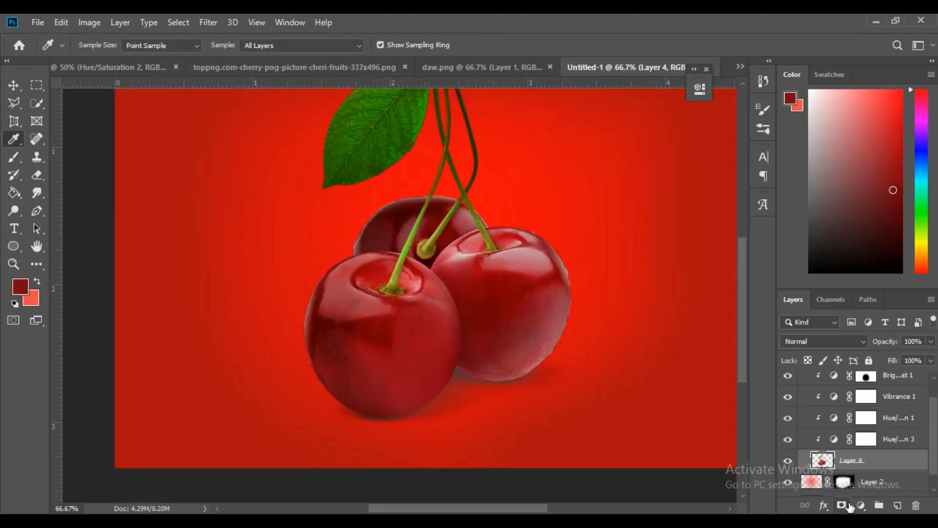
left_click(823, 462, "ctrl")
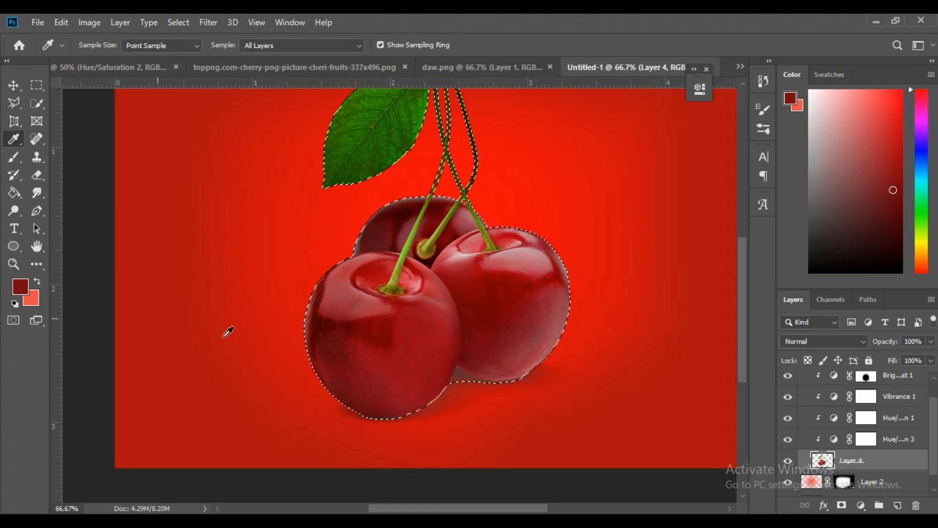
left_click(14, 157)
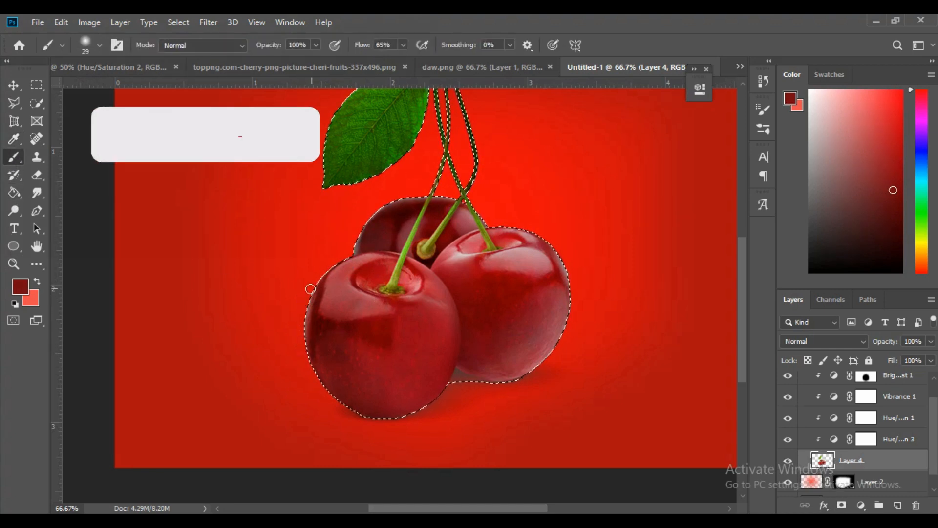
left_click(99, 45)
left_click_drag(109, 88, 121, 87)
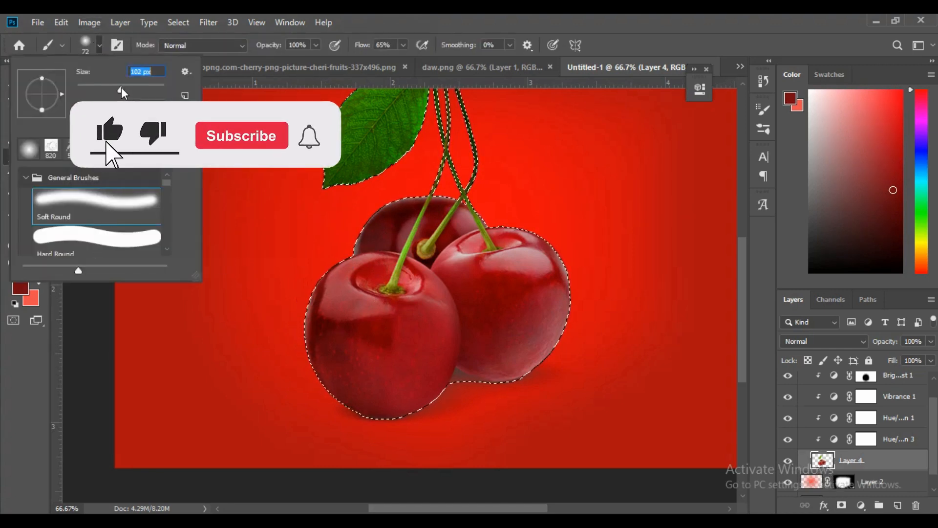
key("Return")
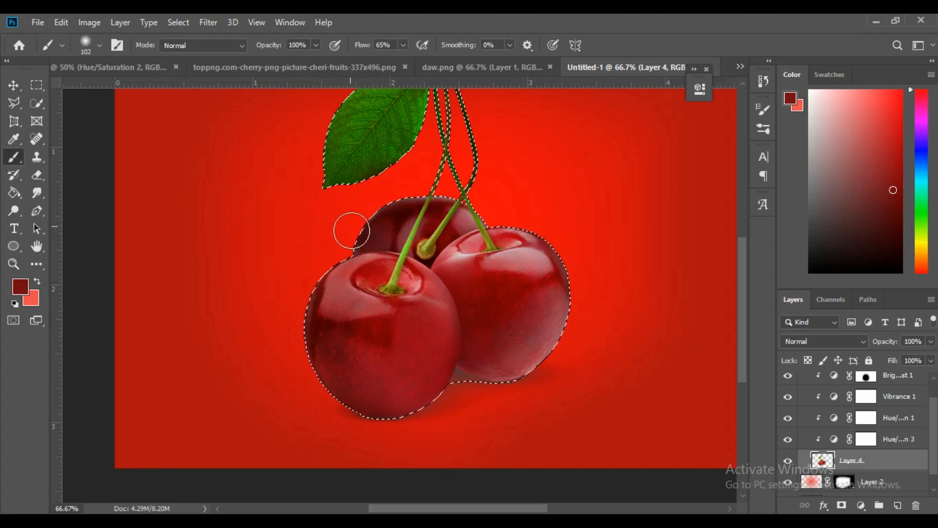
key("ctrl+d")
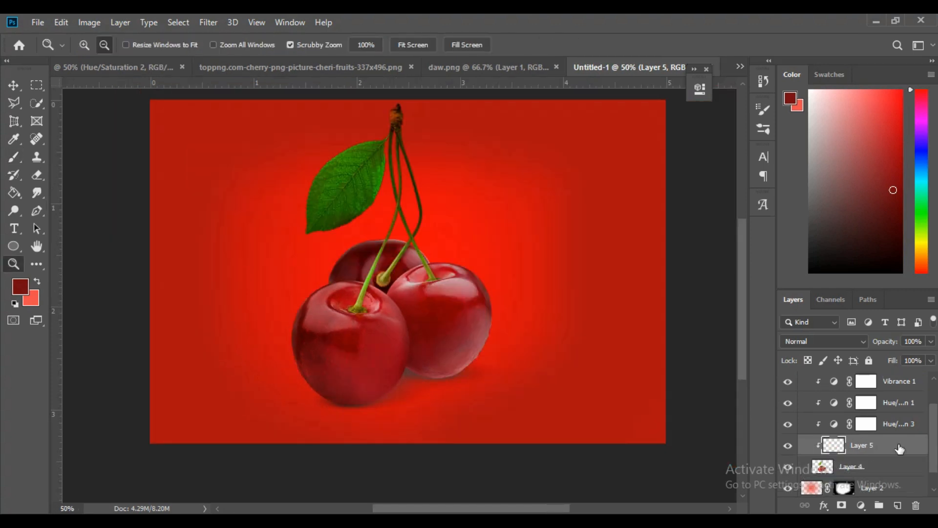
Move Layer 5 directly beneath the cherry layer and paint a soft black spot on it with a 480 px brush
left_click_drag(900, 448, 891, 479)
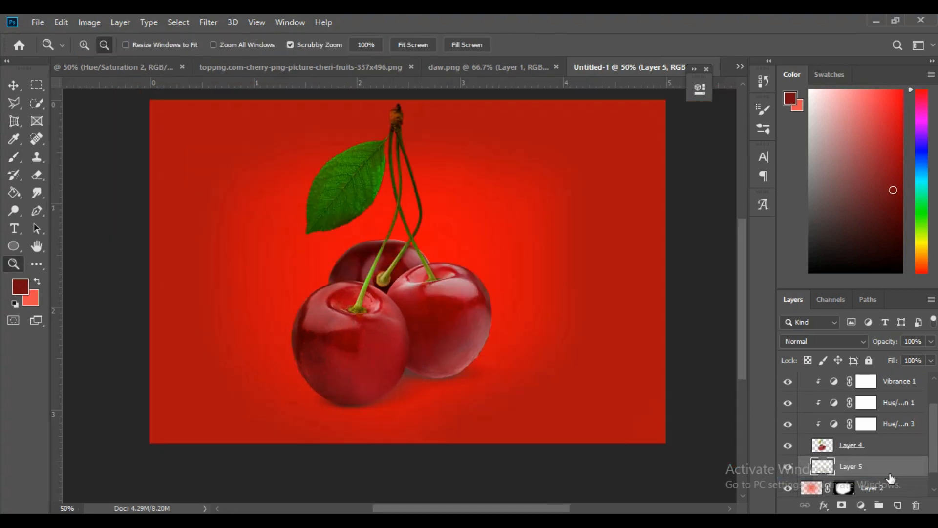
left_click(13, 139)
left_click(20, 286)
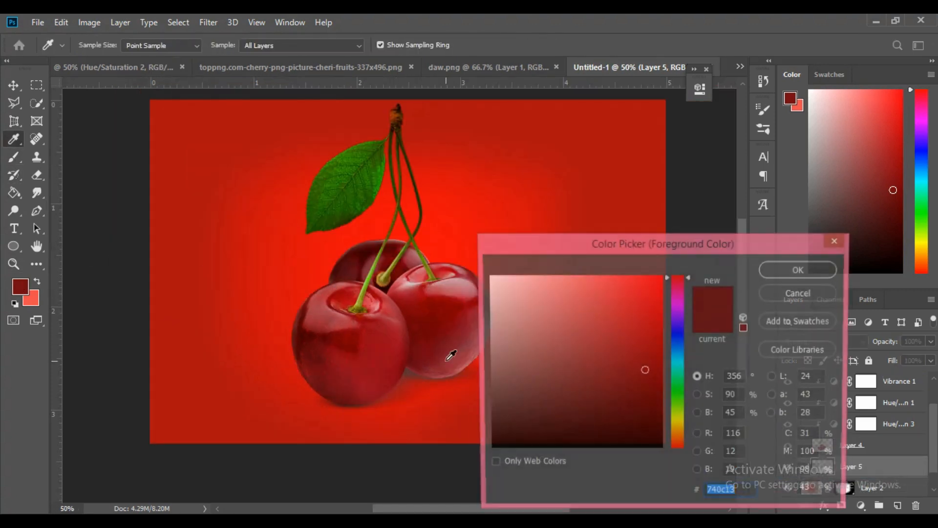
mouse_move(582, 349)
left_mouse_down()
mouse_move(482, 409)
mouse_move(428, 467)
left_mouse_up()
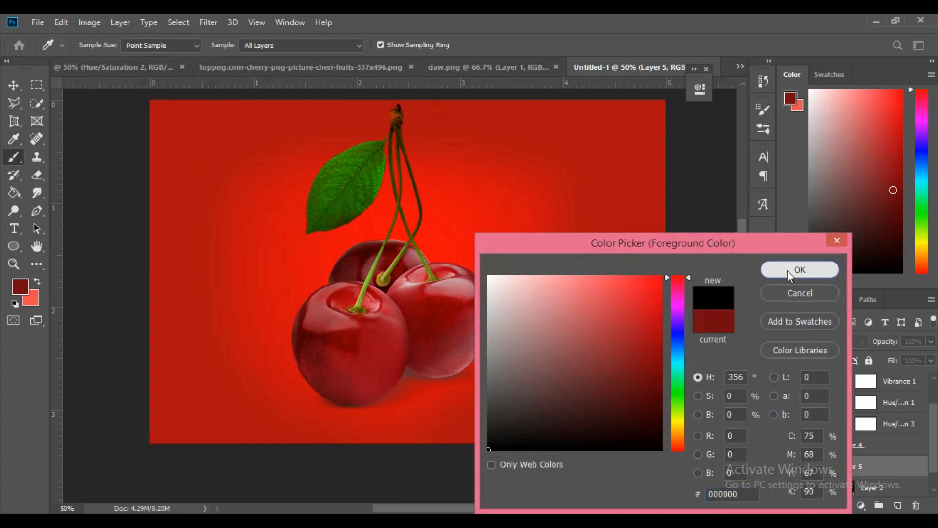
left_click(788, 271)
key("b")
left_click(386, 237)
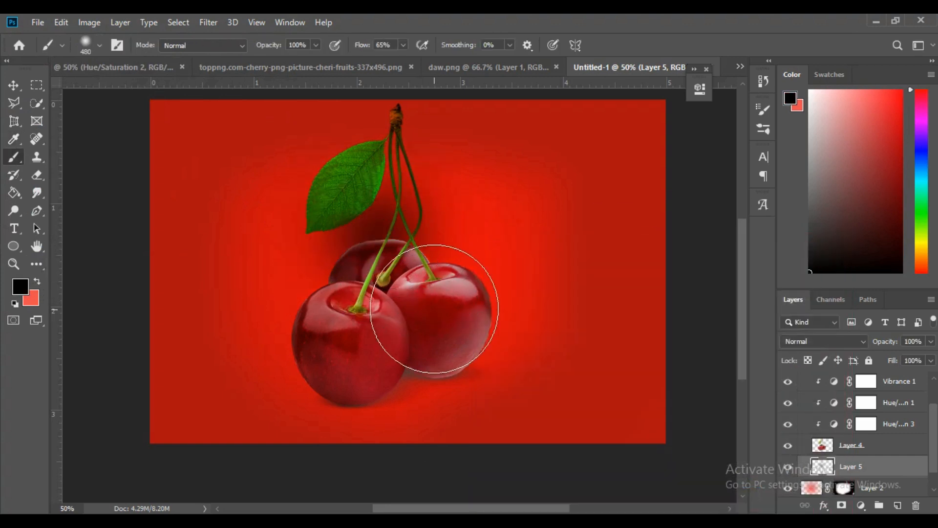
Transform the black spot into a tilted ground shadow beneath the cherries, scaled to 360.31% width and 32.30% height
key("ctrl+t")
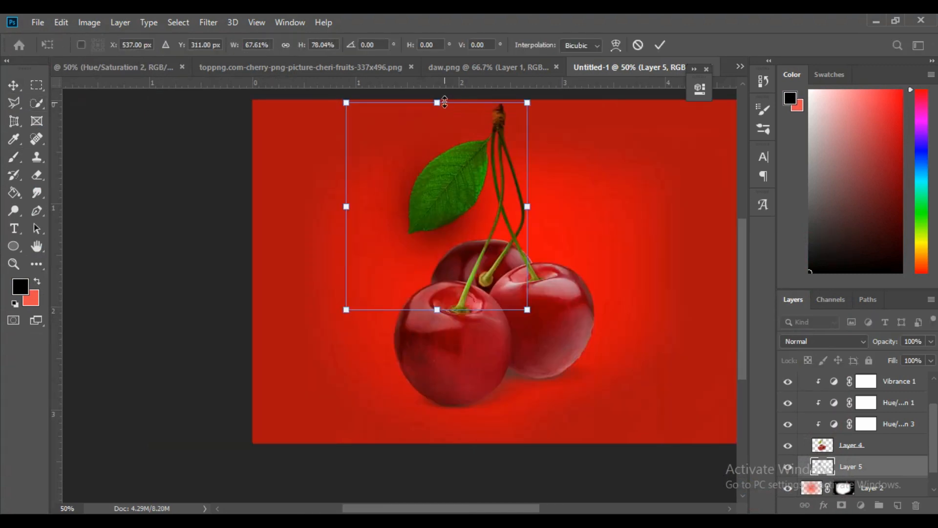
left_click_drag(440, 99, 443, 229)
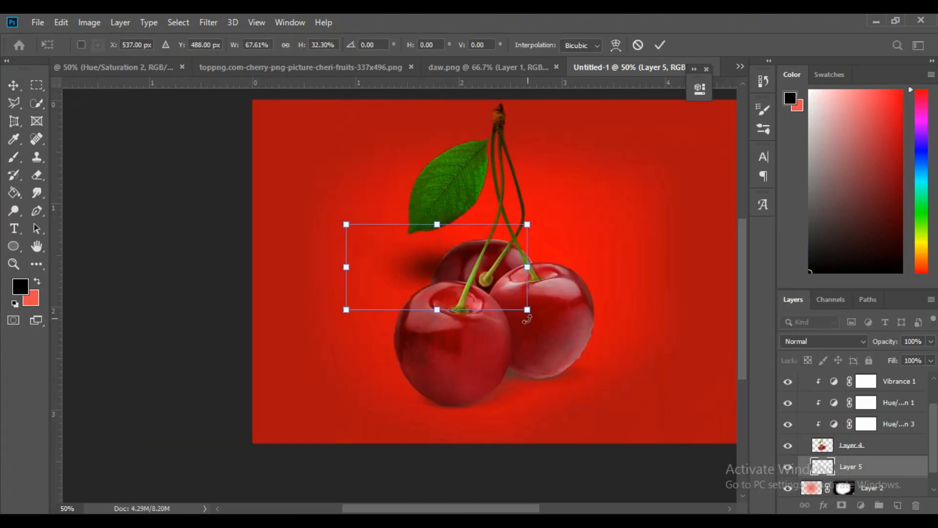
left_click_drag(527, 267, 414, 275)
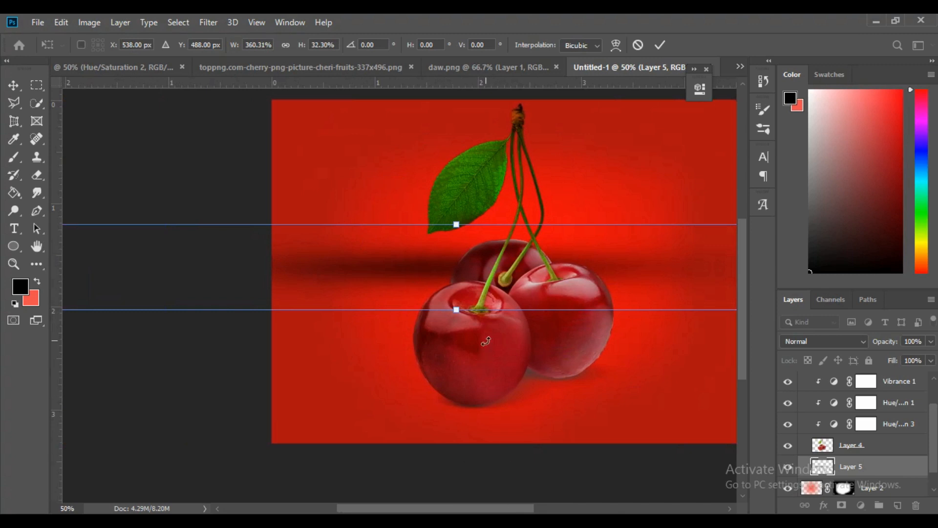
left_click_drag(468, 265, 511, 409)
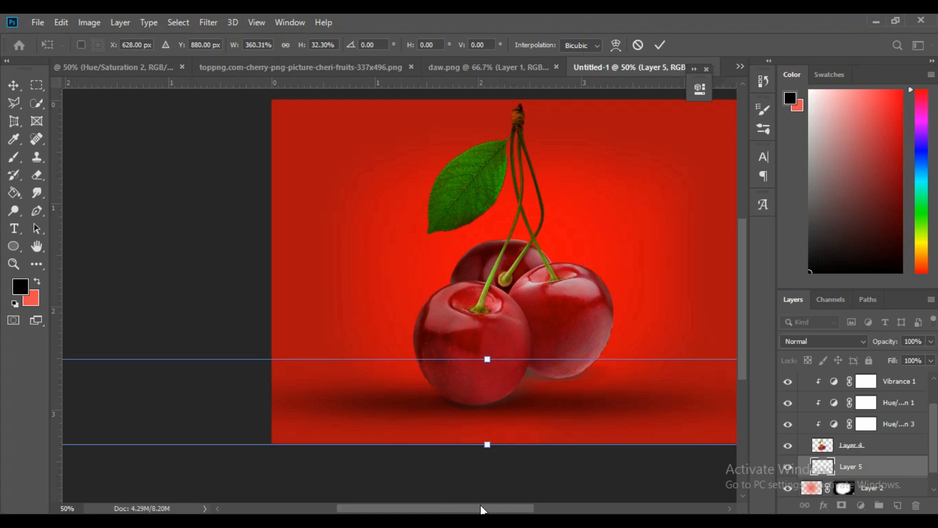
left_click_drag(477, 505, 480, 509)
left_click_drag(565, 458, 572, 435)
key("Return")
Add a layer mask to the shadow and paint black on it to fade out both ends
key("b")
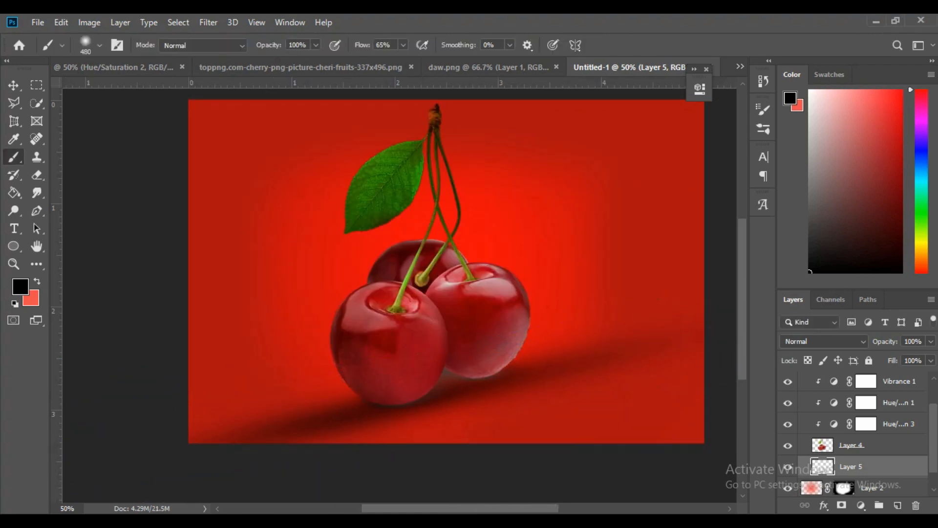
left_click(843, 506)
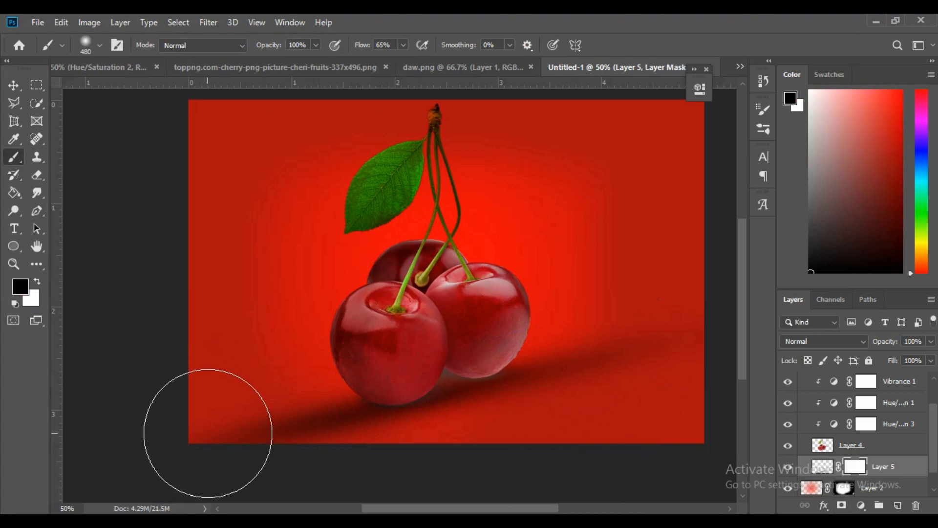
left_click_drag(618, 426, 654, 337)
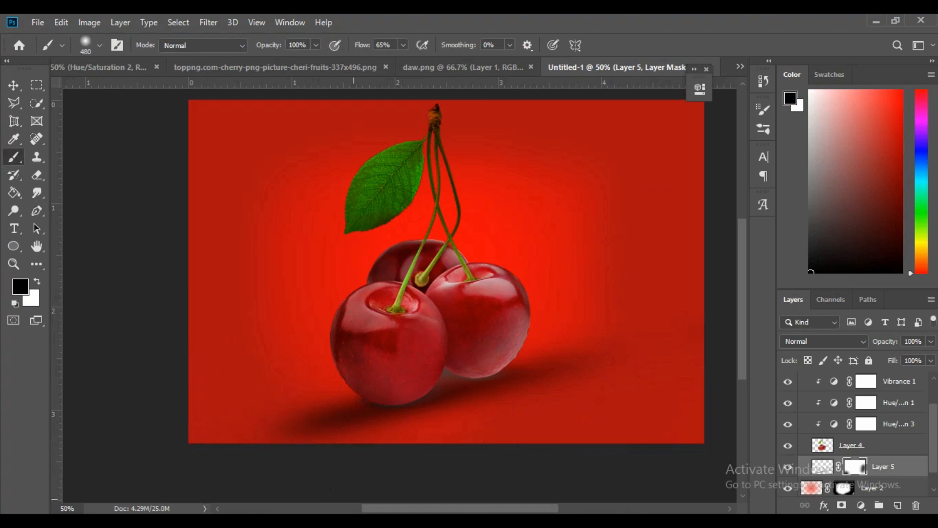
In daw.png, give the water splash layer a mask containing an inverted copy of its own image
left_click(470, 69)
left_click(13, 86)
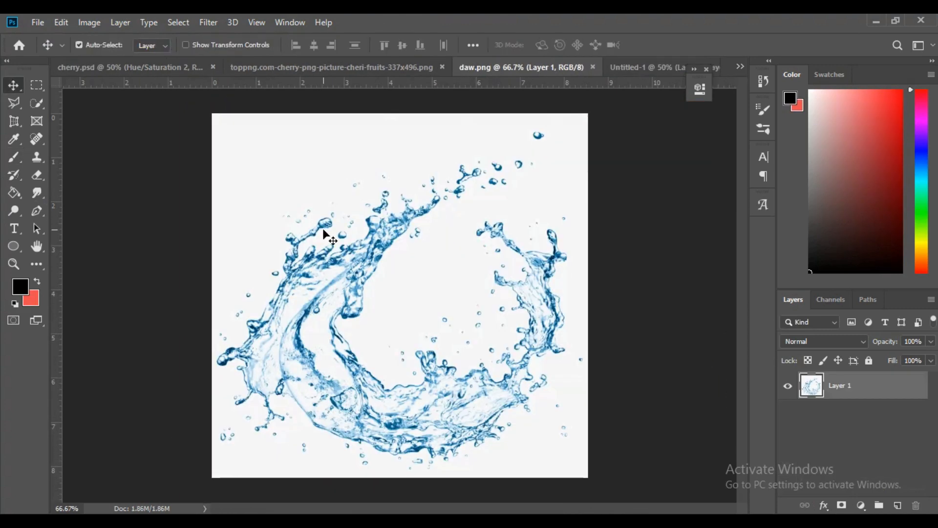
key("ctrl+a")
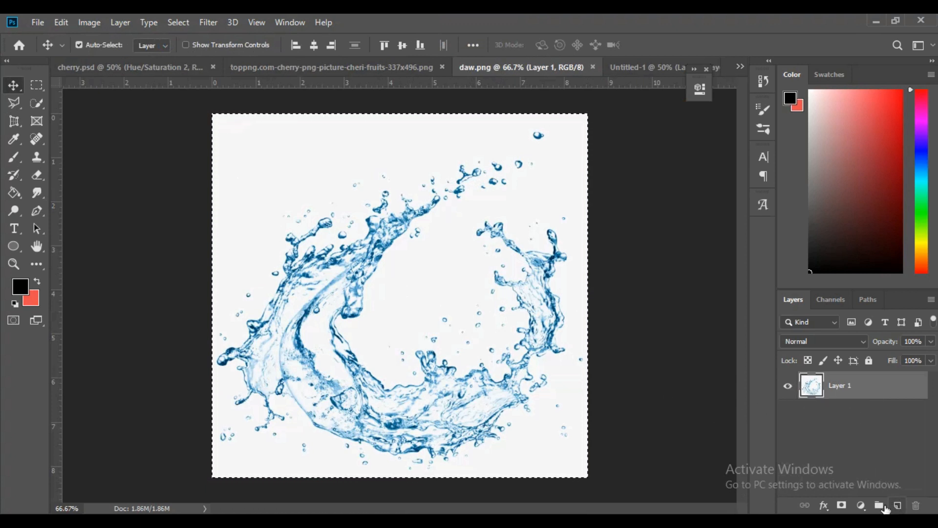
left_click(843, 505)
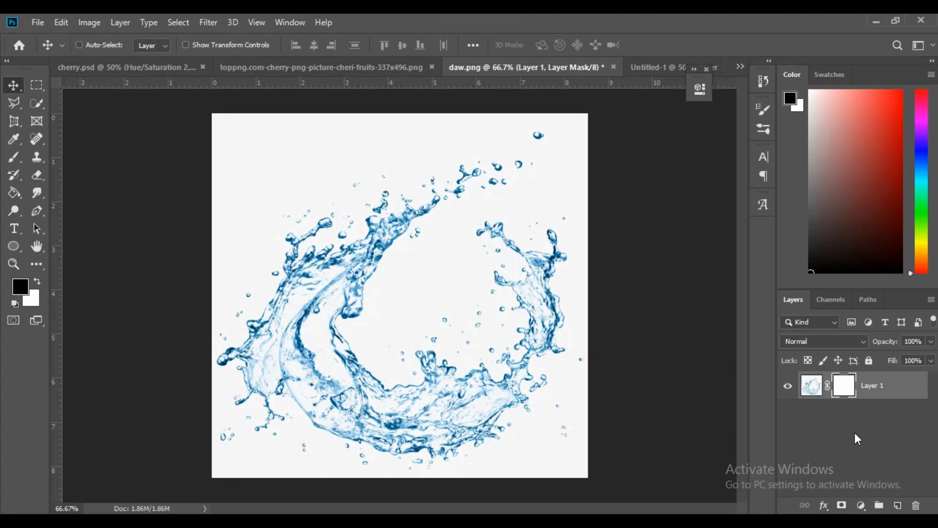
left_click(845, 395, "alt")
key("ctrl+v")
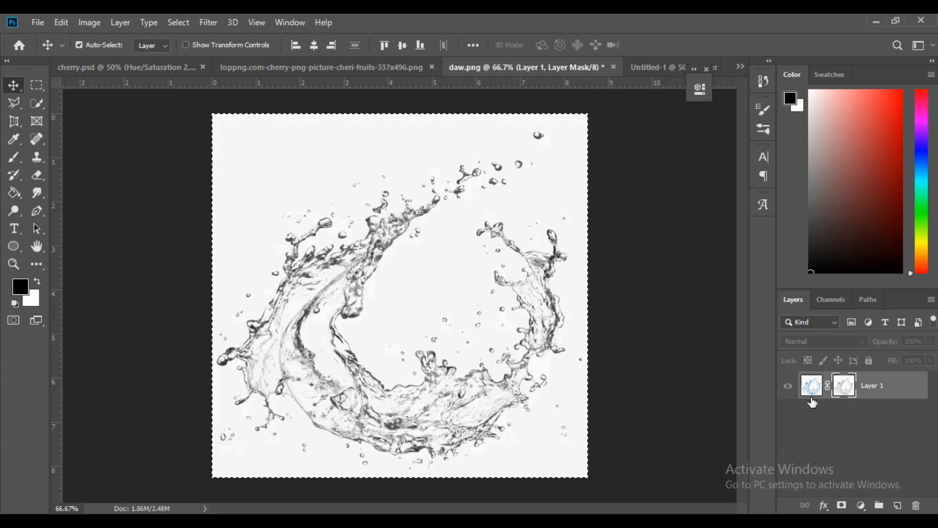
left_click_drag(813, 402, 803, 397)
key("ctrl+i")
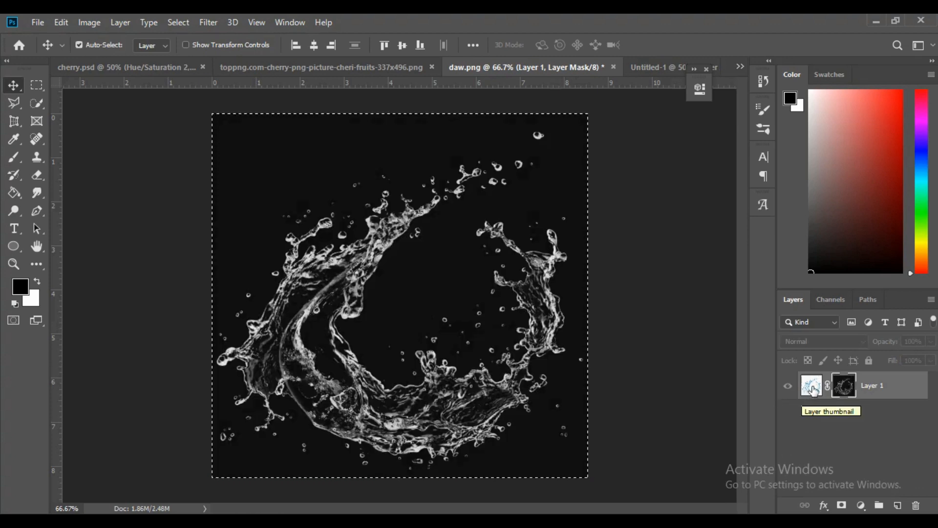
Set the foreground color to white (ffffff) and fill the masked splash layer's image with it
left_click(813, 390)
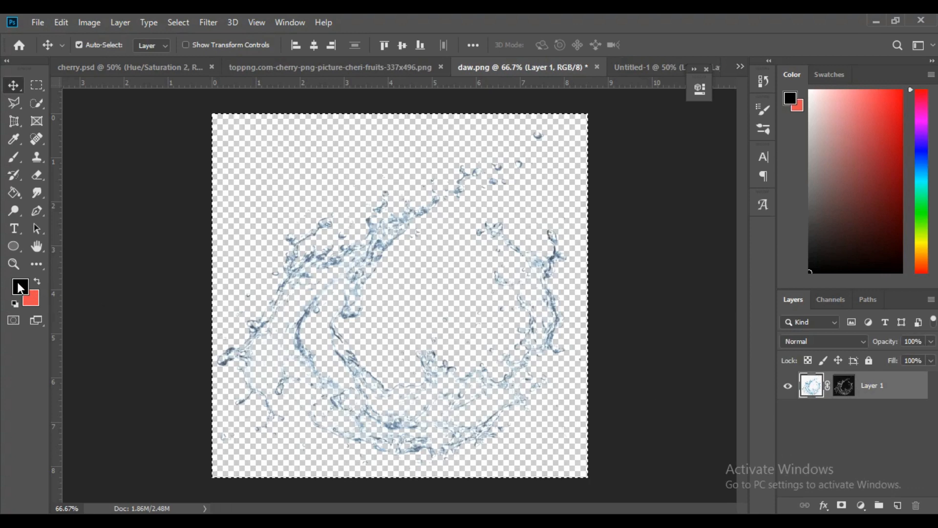
left_click(20, 288)
left_click(427, 237)
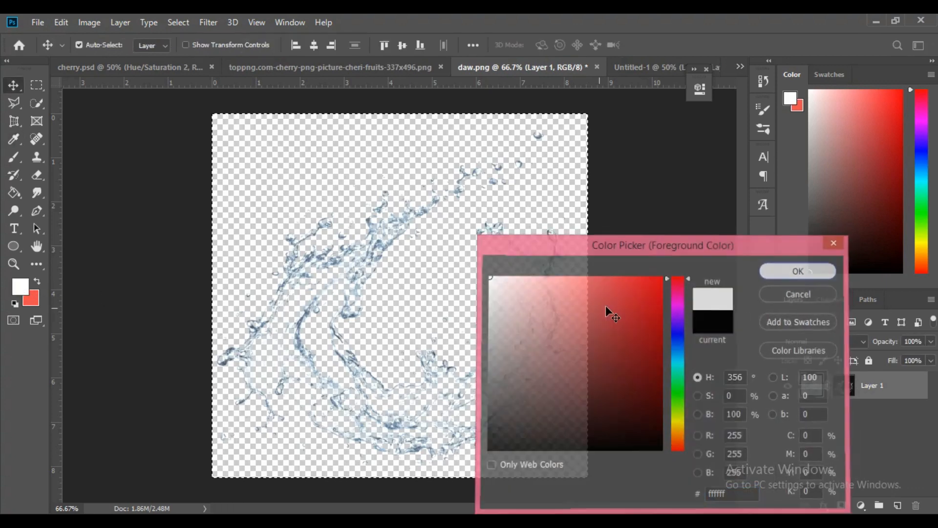
key("Return")
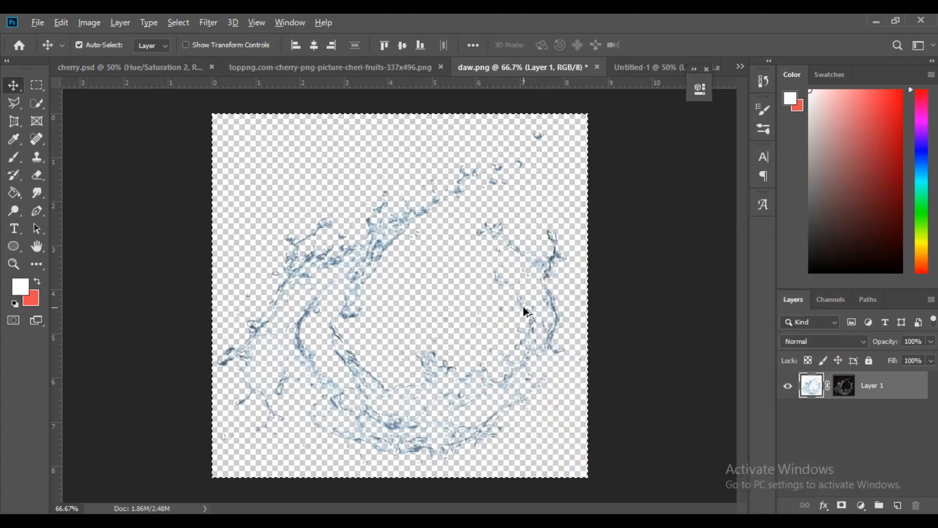
key("alt+shift+BackSpace")
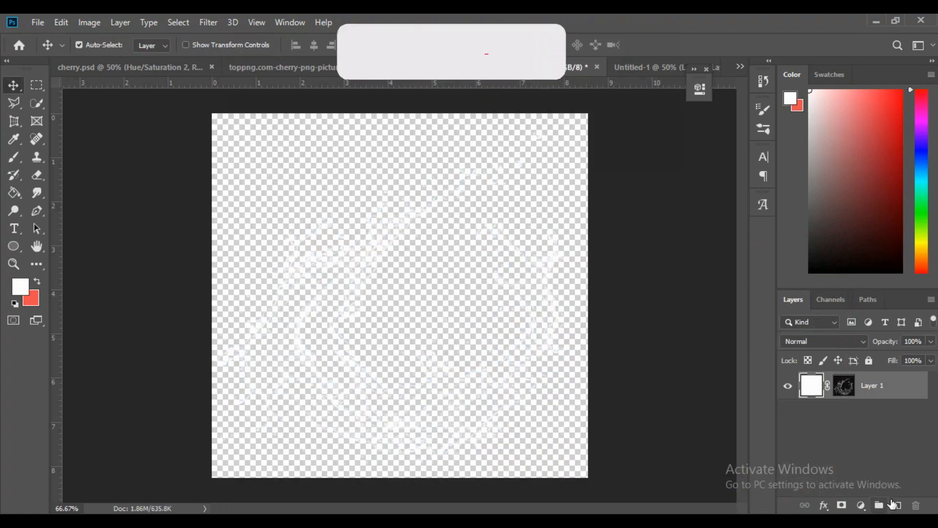
Merge the white splash with a new empty layer and place it behind the cherries in the Untitled-1 composition
left_click(898, 505)
left_click(880, 418, "shift")
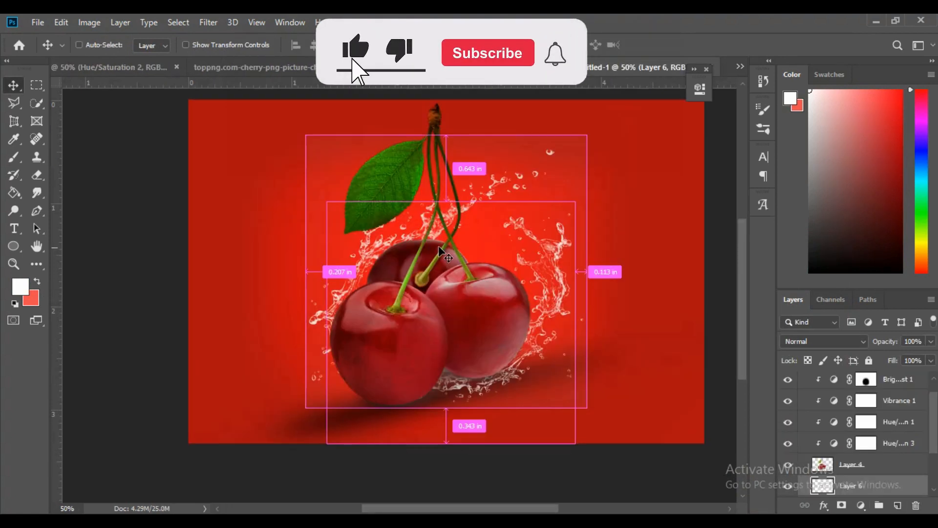
left_click_drag(515, 319, 480, 279)
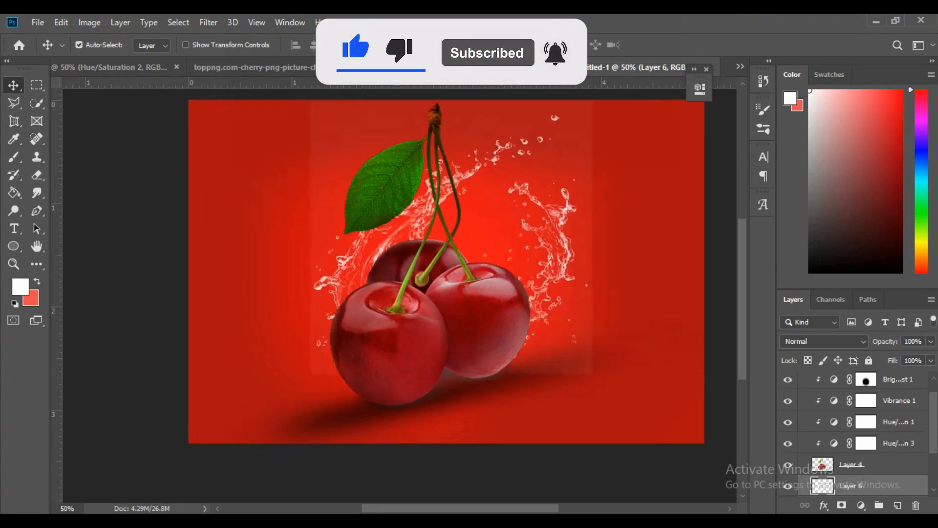
key("ctrl+g")
Hide Group 1, Layer 2 and Layer 0, and add a new empty layer directly above Layer 0
left_click(809, 382)
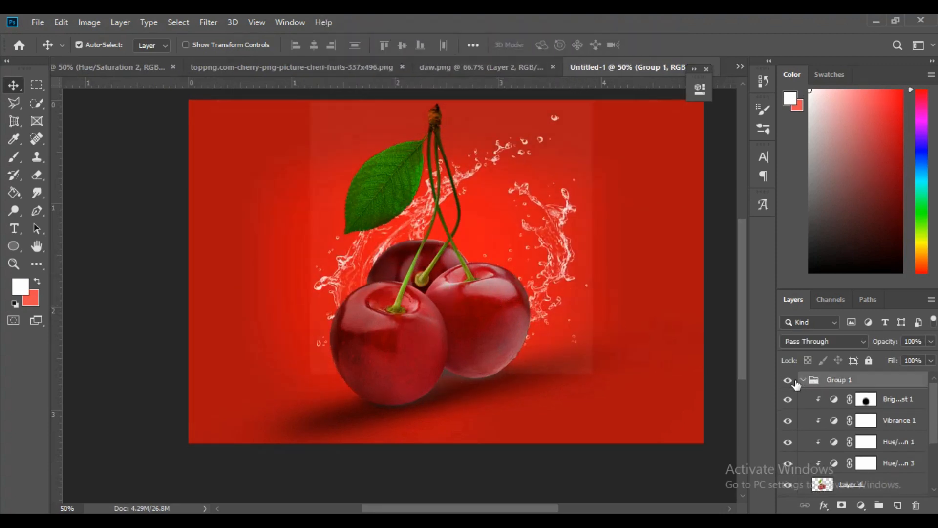
left_click(804, 381)
left_click(788, 381)
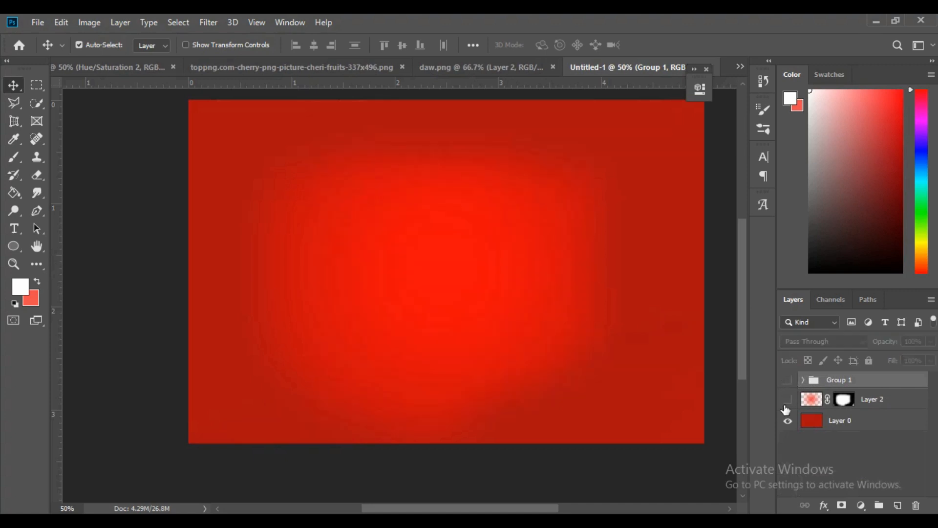
left_click(787, 401)
left_click(878, 430)
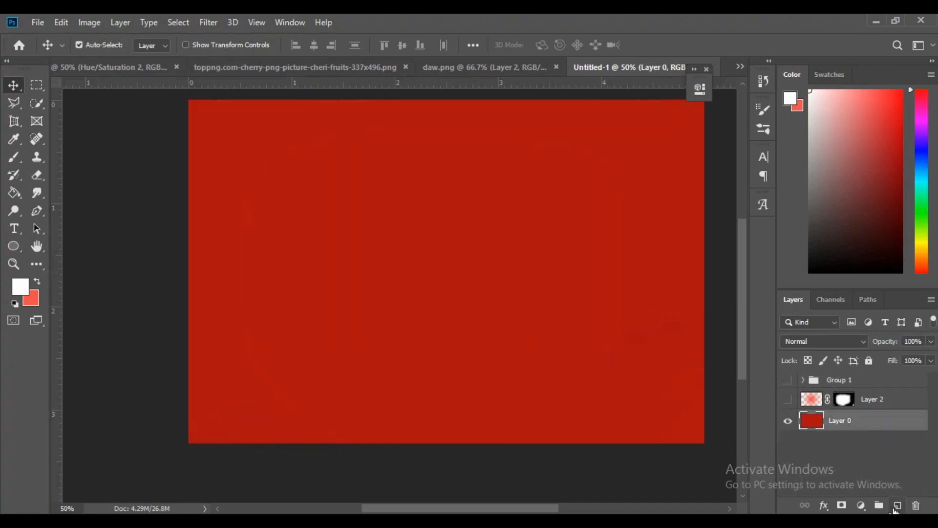
left_click(898, 505)
left_click(785, 443)
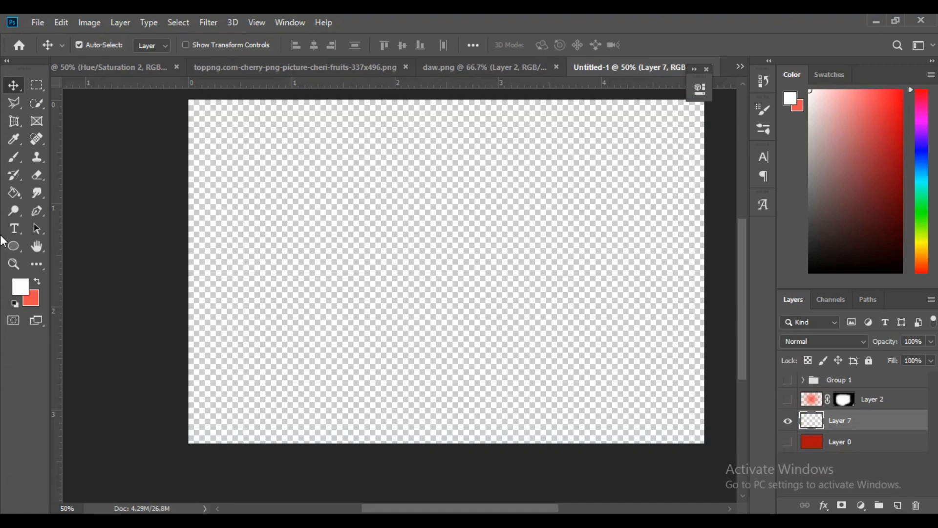
Set the foreground color to black (000000) and fill the new empty layer with it
left_click(22, 286)
left_click_drag(547, 360, 487, 449)
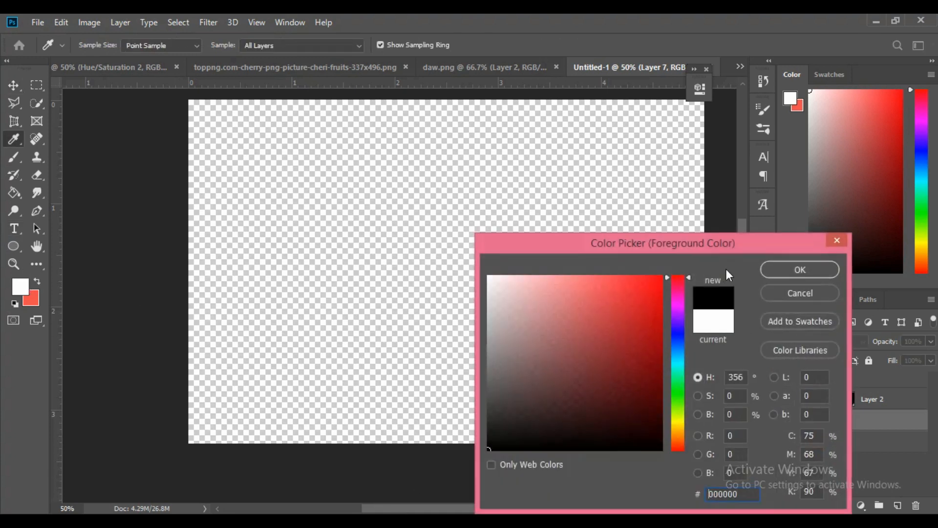
left_click(800, 270)
left_click(14, 192)
left_click(592, 356)
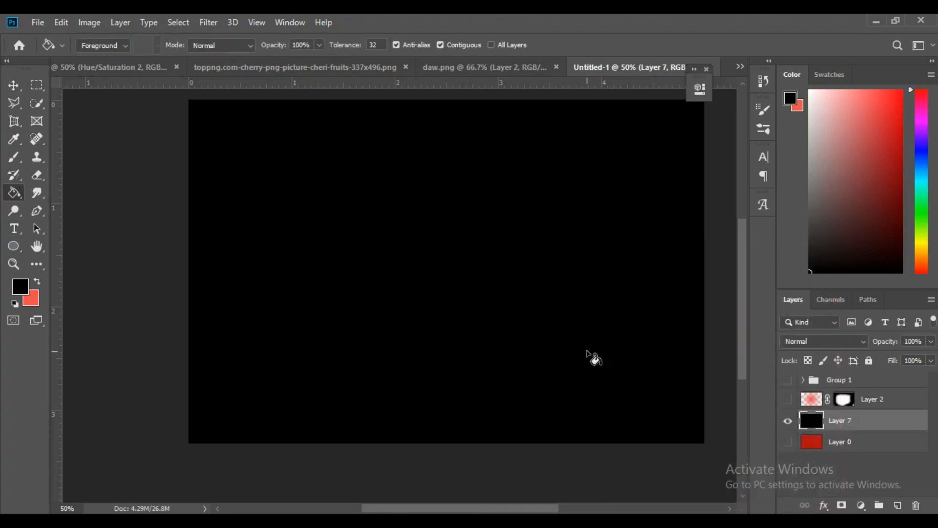
Show Group 1 and move the water splash layer (Layer 6) out of it to the top of the layer stack
left_click(788, 381)
left_click(803, 381)
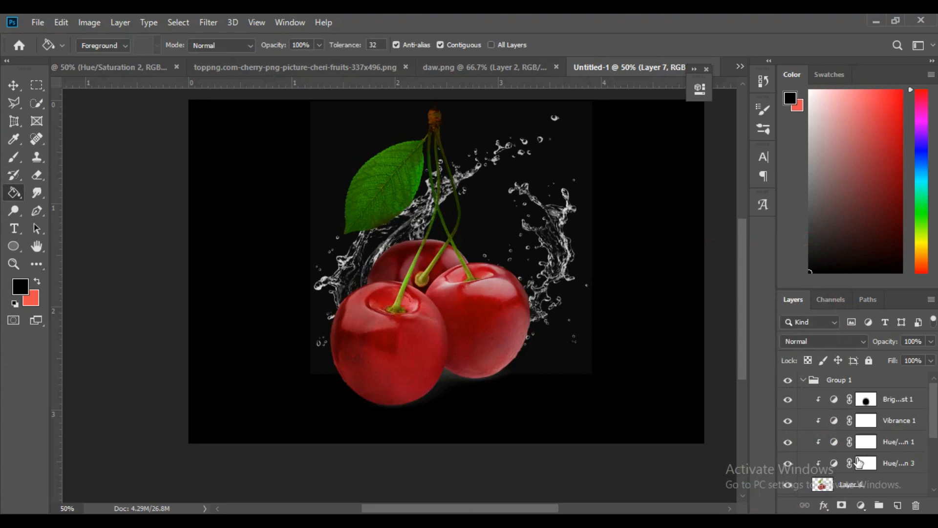
left_click_drag(933, 429, 934, 464)
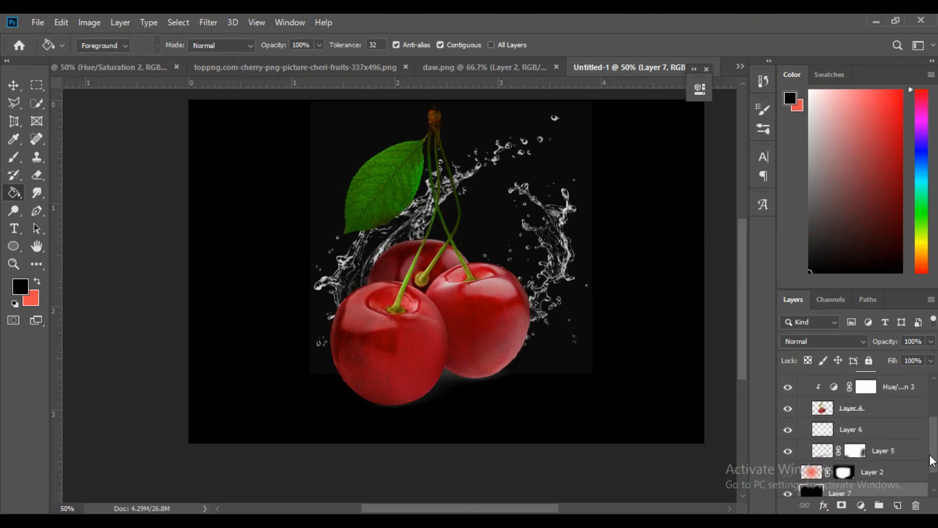
left_click(878, 436)
left_click(788, 433)
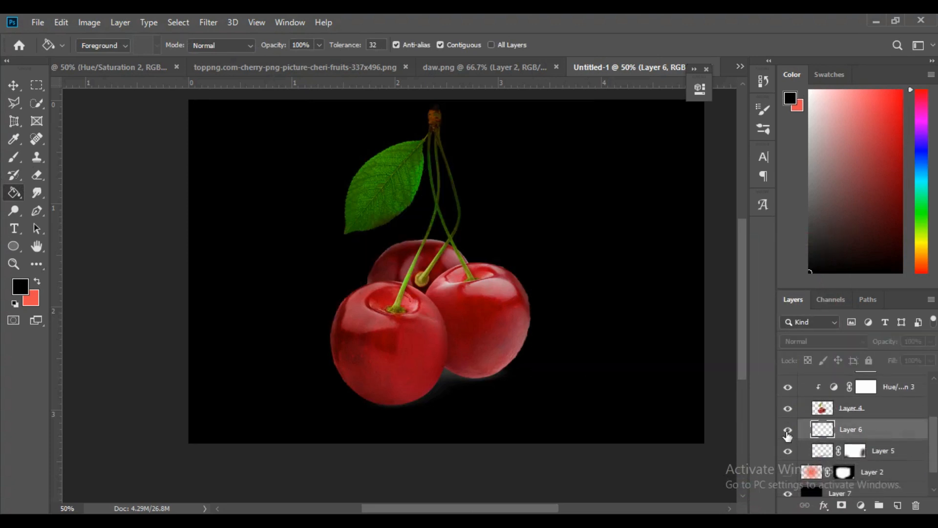
left_click(788, 433)
scroll(875, 435, "up", 3)
left_click_drag(860, 339, 820, 393)
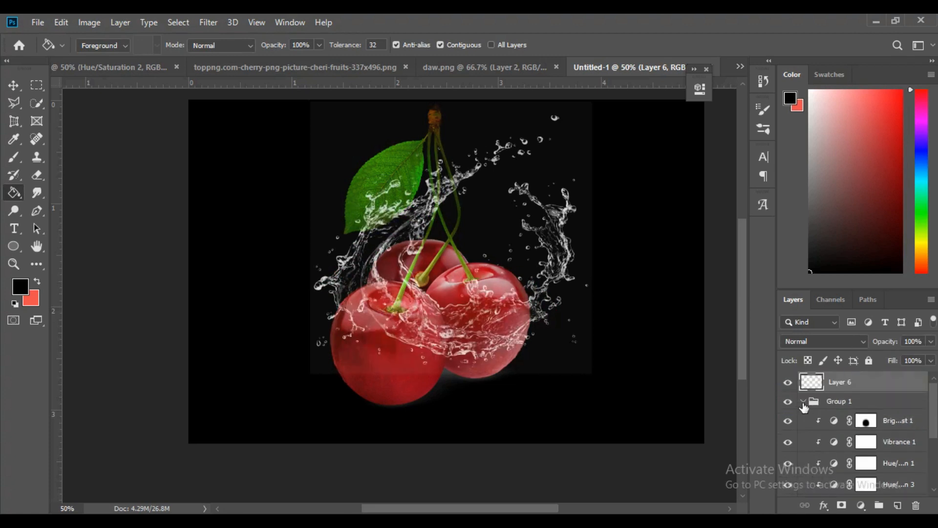
Hide the collapsed Group 1 and shift the water splash slightly down and to the left on the black background
left_click(804, 402)
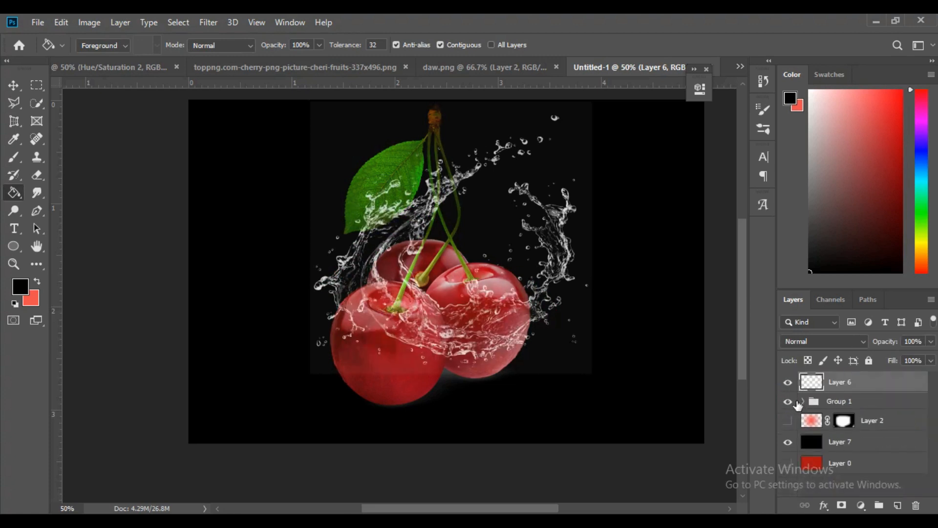
left_click(789, 401)
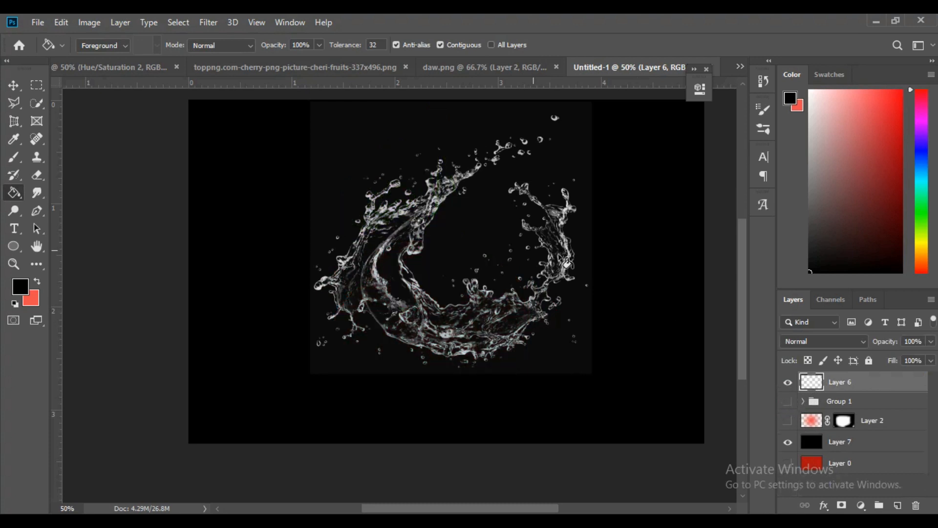
left_click(14, 85)
left_click_drag(482, 214, 466, 241)
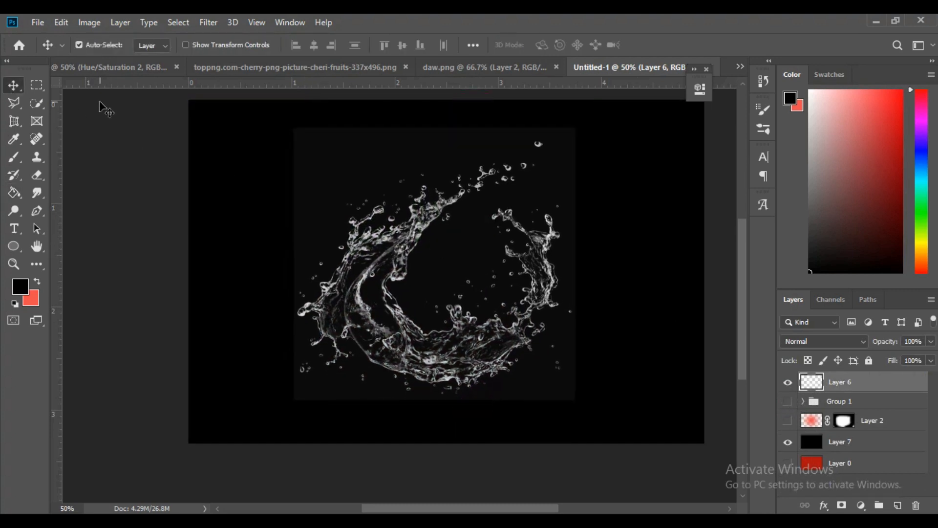
Select the splash's midtones with Color Range at 0% fuzziness and range 13 to 255, and copy them to a new layer
left_click(178, 22)
left_click(236, 155)
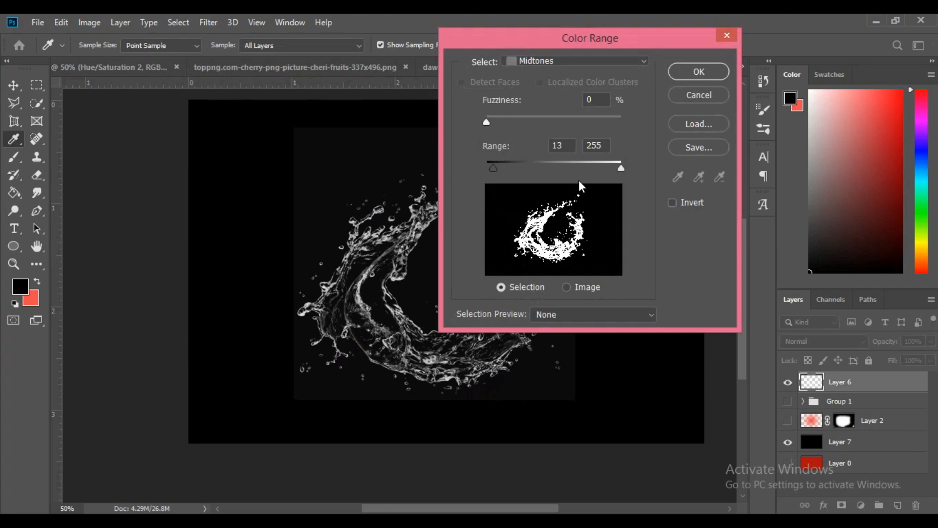
double_click(561, 145)
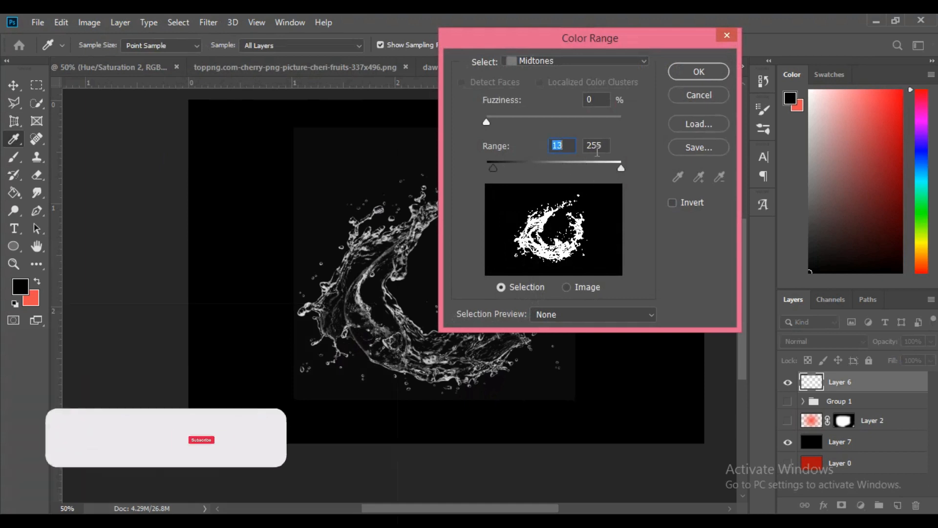
double_click(596, 145)
left_click(590, 63)
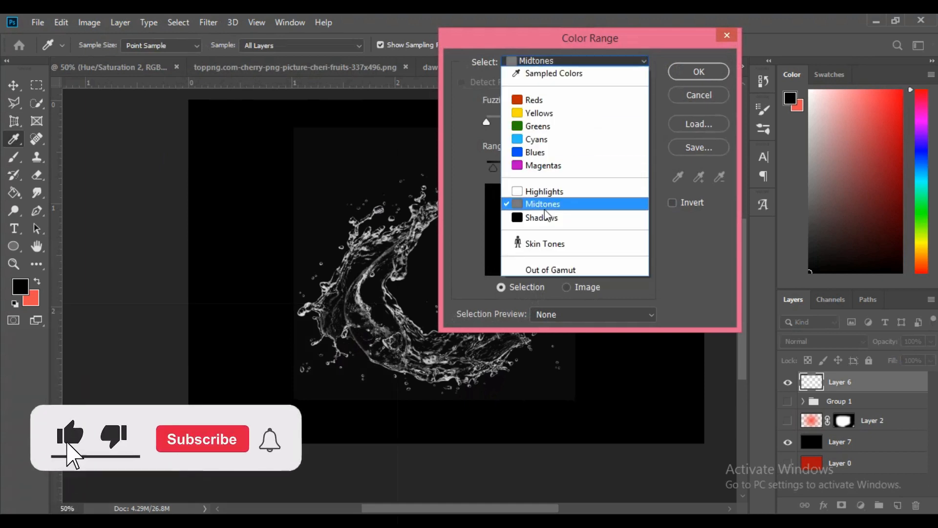
left_click(560, 205)
left_click(700, 73)
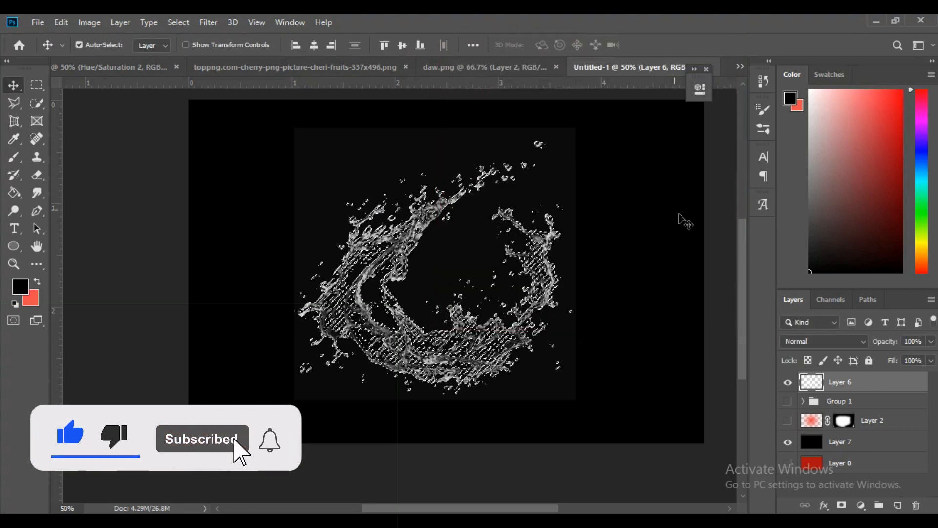
key("ctrl+j")
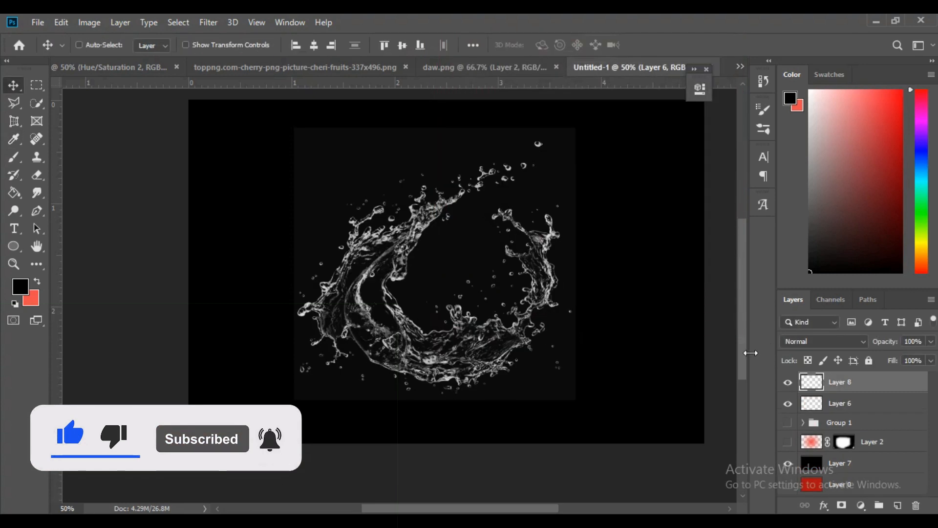
Compare with Layer 6 hidden, delete that original splash layer, and select the extracted splash layer
left_click(788, 404)
left_click(862, 406)
left_click(788, 404)
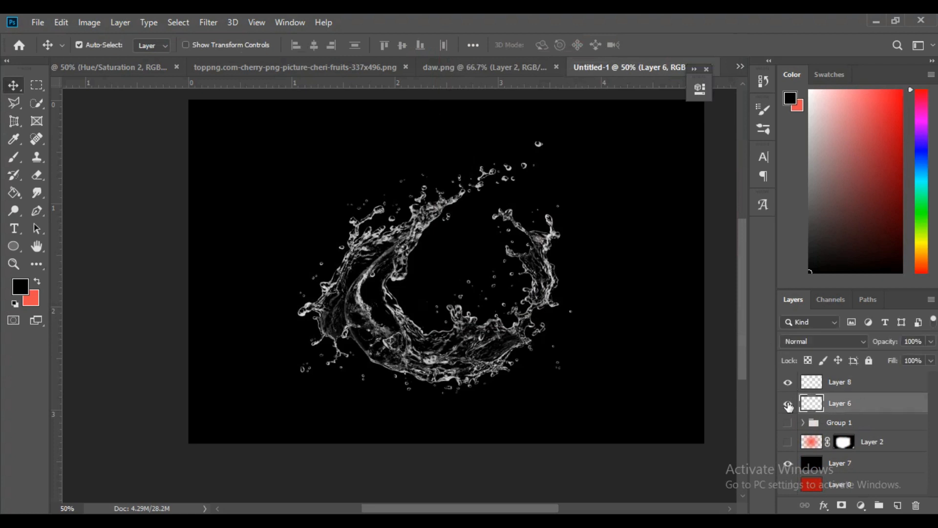
left_click(788, 404)
key("Delete")
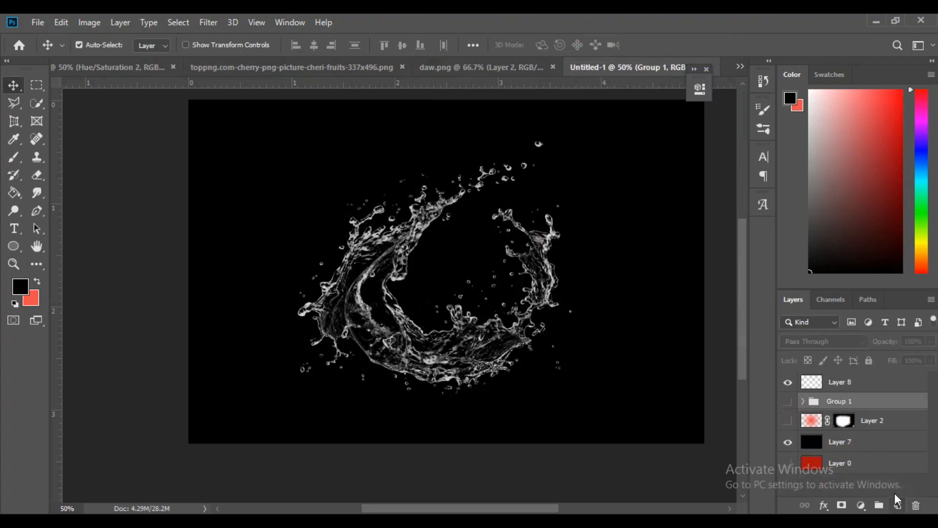
left_click(849, 382)
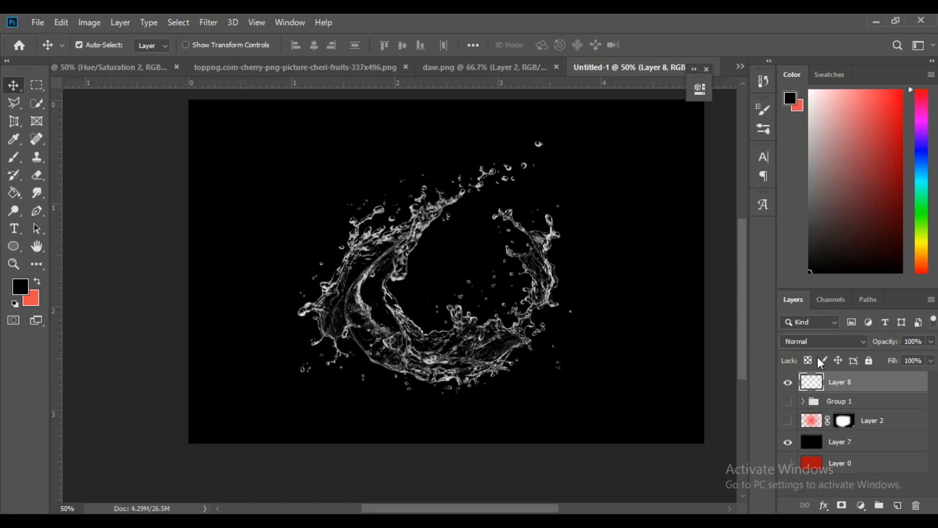
Show Group 1 again and move the extracted splash down and left so it wraps around the lower cherries
left_click(788, 401)
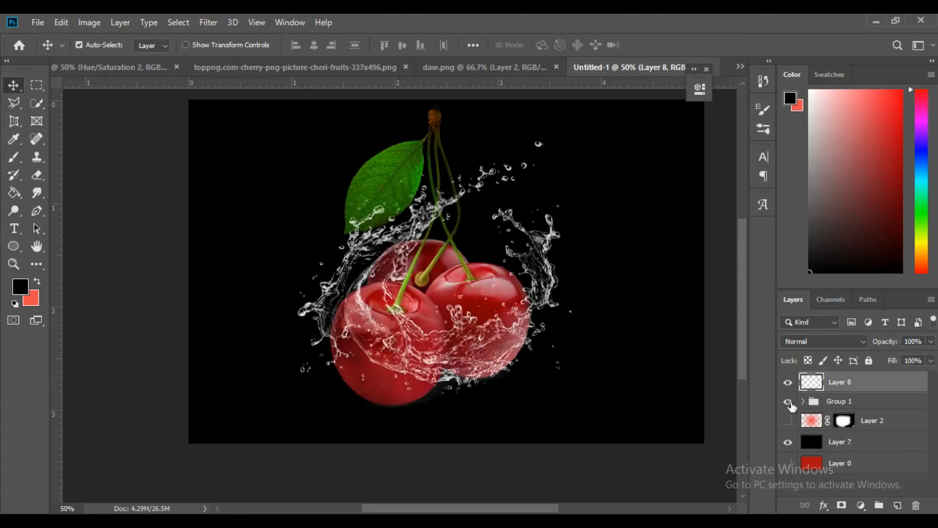
left_click(787, 402)
left_click(788, 401)
left_click_drag(517, 310, 498, 348)
key("ctrl")
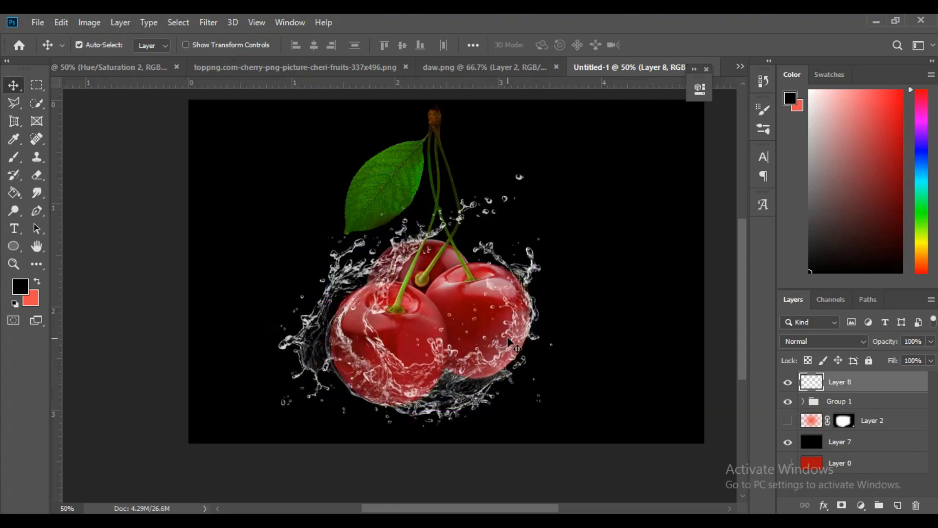
key("ctrl")
Add a layer mask to the splash and paint black with an 89 px soft round brush to clear water from the cherry fronts
left_click(841, 505)
left_click(15, 159)
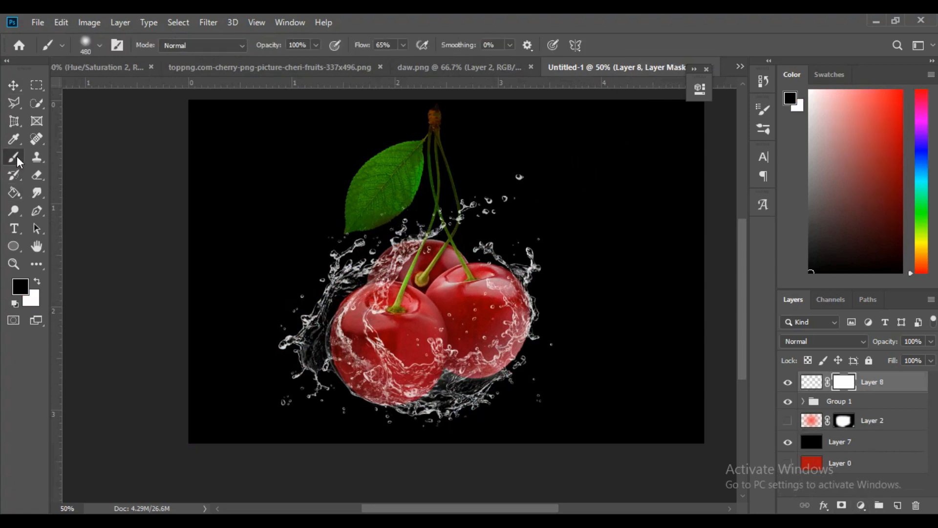
left_click(104, 48)
left_click_drag(108, 87, 116, 89)
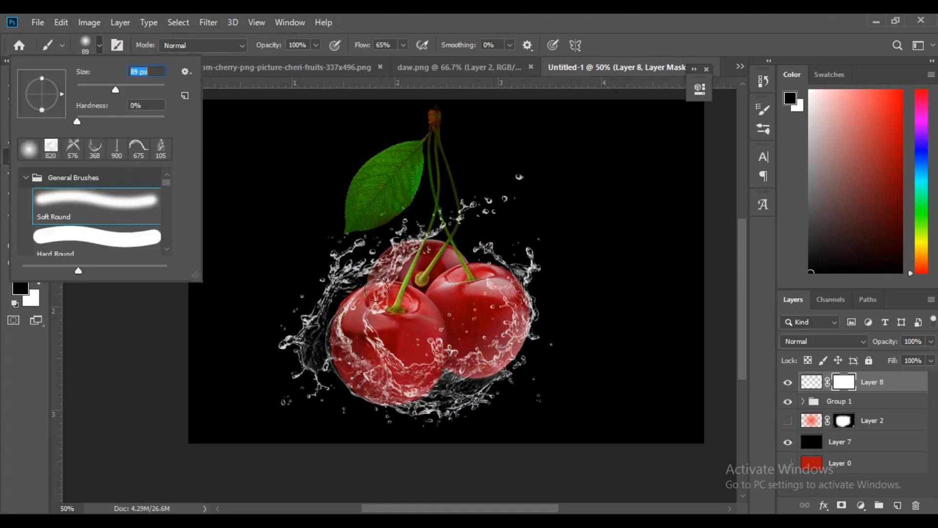
left_click(394, 287)
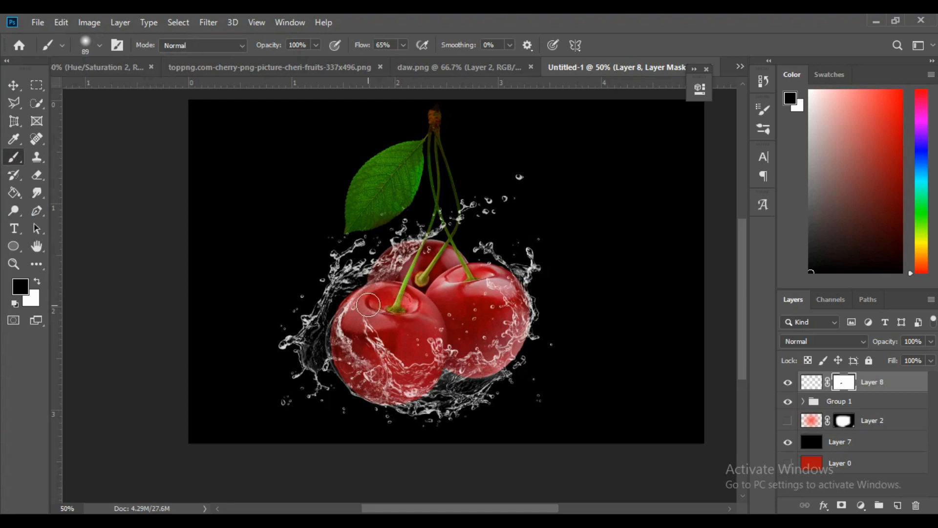
mouse_move(369, 305)
left_mouse_down()
mouse_move(353, 321)
mouse_move(357, 335)
left_mouse_up()
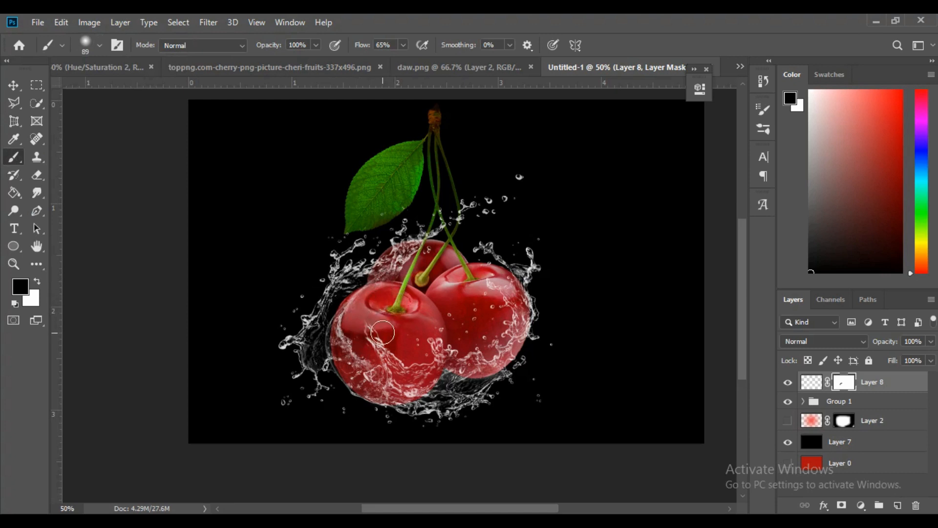
mouse_move(354, 312)
left_mouse_down()
mouse_move(370, 327)
mouse_move(356, 320)
mouse_move(354, 312)
mouse_move(363, 332)
mouse_move(360, 307)
mouse_move(351, 349)
mouse_move(369, 336)
mouse_move(368, 353)
mouse_move(368, 332)
mouse_move(380, 358)
mouse_move(371, 346)
mouse_move(351, 348)
mouse_move(371, 364)
mouse_move(404, 370)
mouse_move(374, 356)
mouse_move(433, 366)
mouse_move(423, 363)
mouse_move(456, 336)
mouse_move(423, 354)
mouse_move(430, 363)
mouse_move(468, 352)
mouse_move(441, 363)
mouse_move(459, 346)
left_mouse_up()
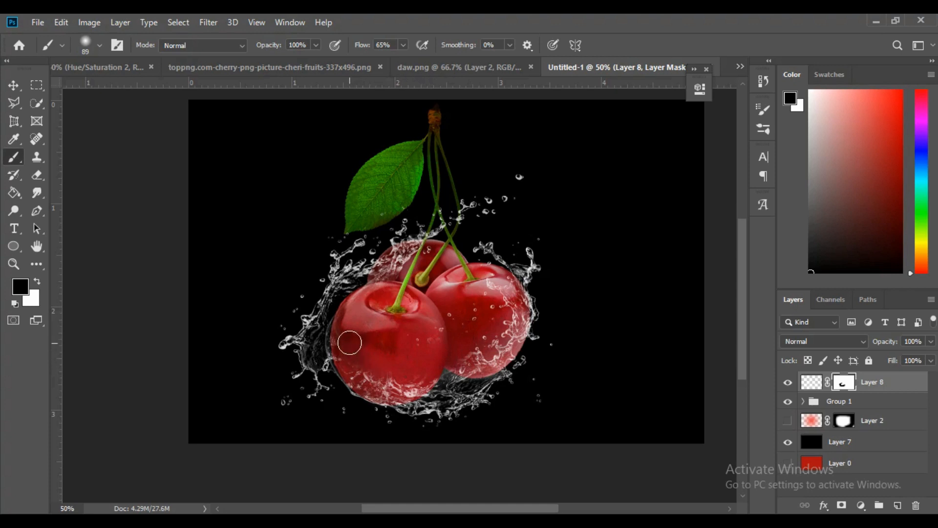
mouse_move(366, 375)
left_mouse_down()
mouse_move(419, 412)
mouse_move(396, 380)
left_mouse_up()
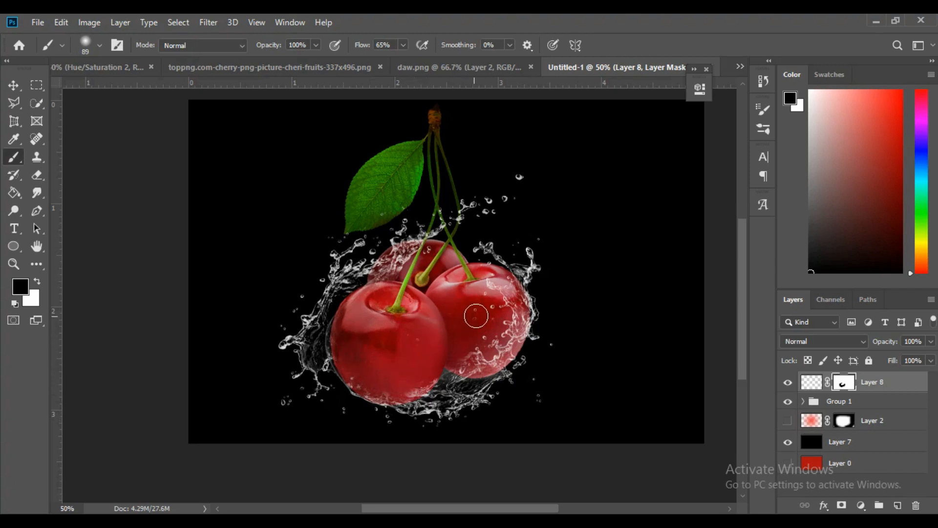
mouse_move(476, 316)
left_mouse_down()
mouse_move(483, 335)
mouse_move(474, 320)
left_mouse_up()
Show the glow layer (Layer 2) and red Layer 0 again, and delete the black Layer 7
left_click(788, 421)
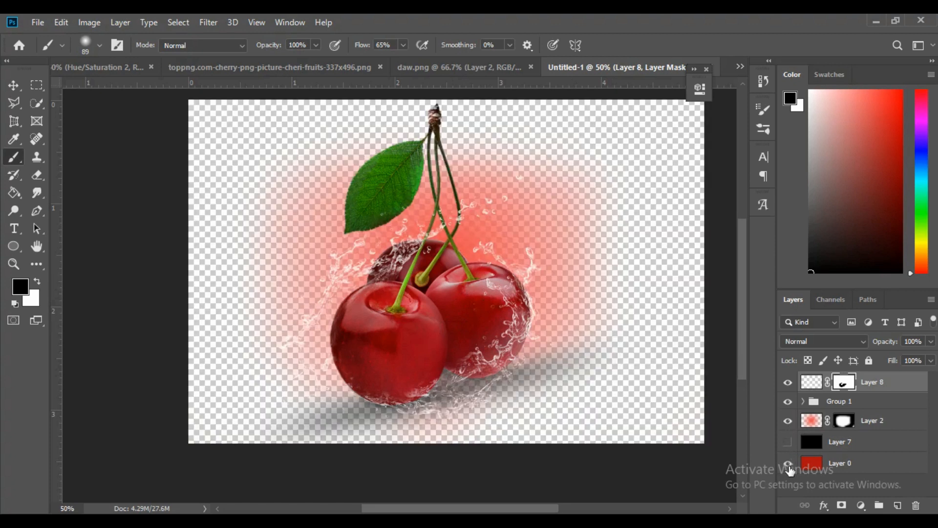
left_click(789, 464)
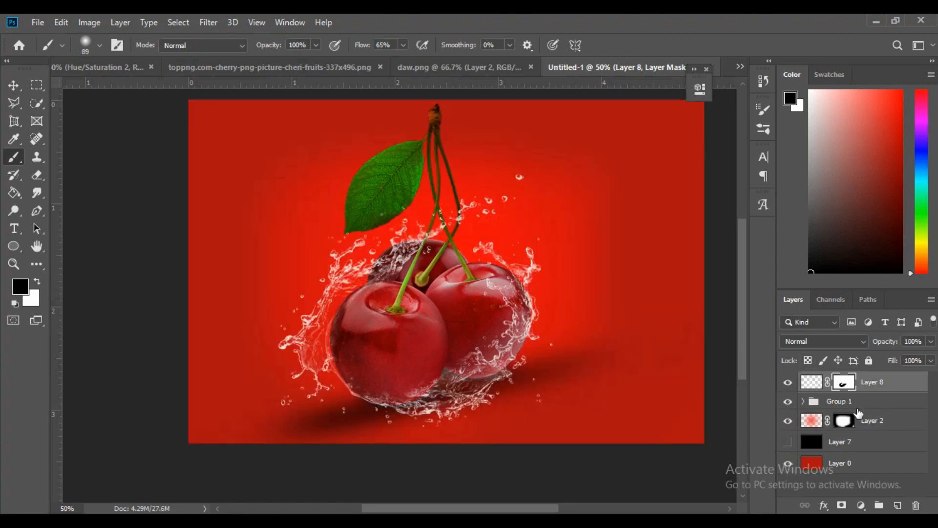
left_click(841, 443)
left_click_drag(913, 503, 914, 504)
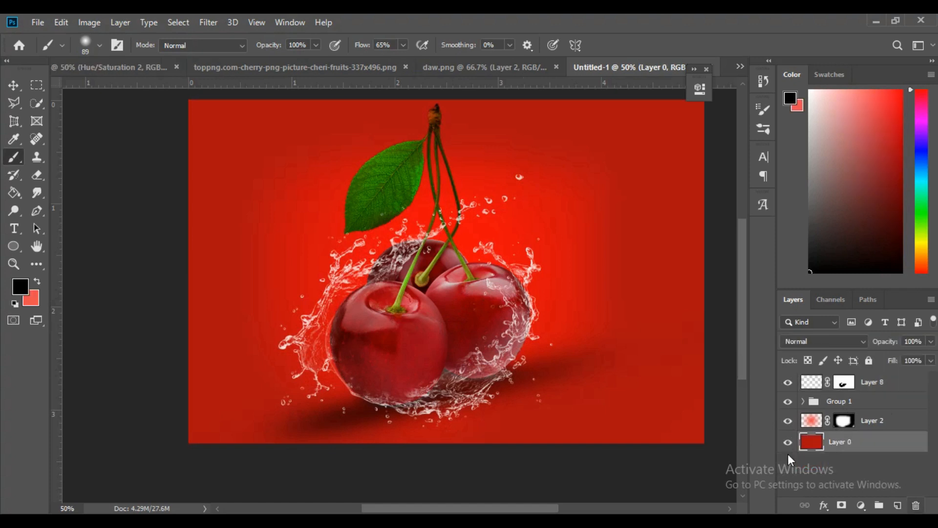
mouse_move(743, 317)
left_mouse_down()
mouse_move(742, 301)
mouse_move(744, 309)
left_mouse_up()
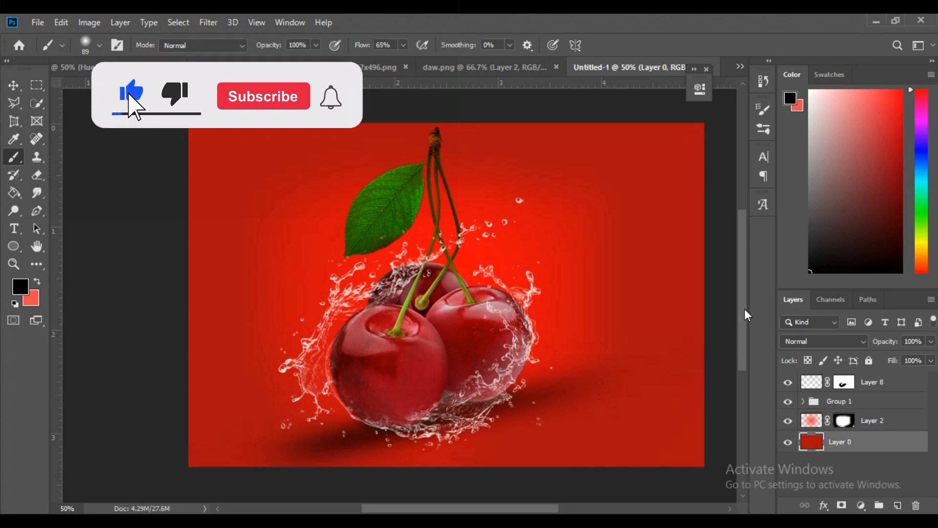